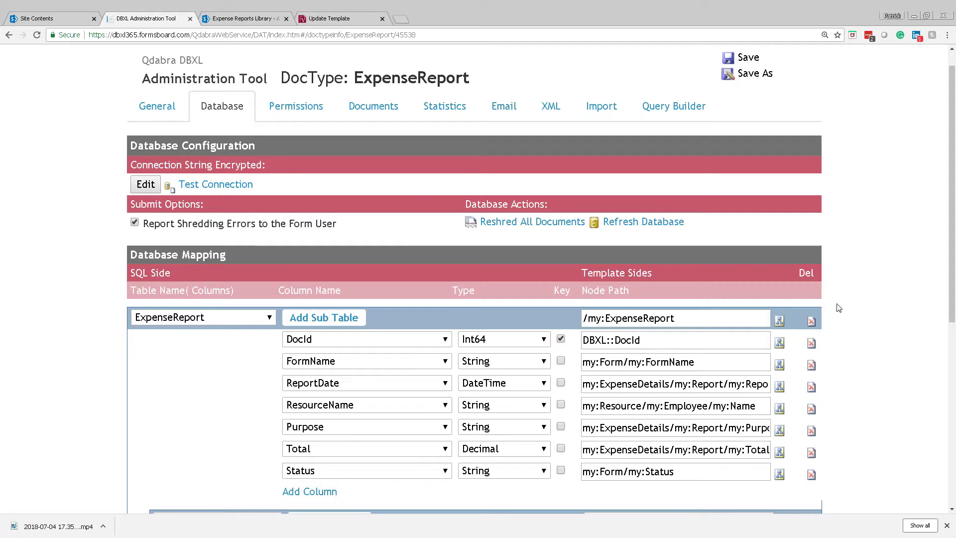
Review the ExpenseReport database mapping, including its columns, node paths and the ExpenseListItems sub table
scroll(838, 308, down, 2)
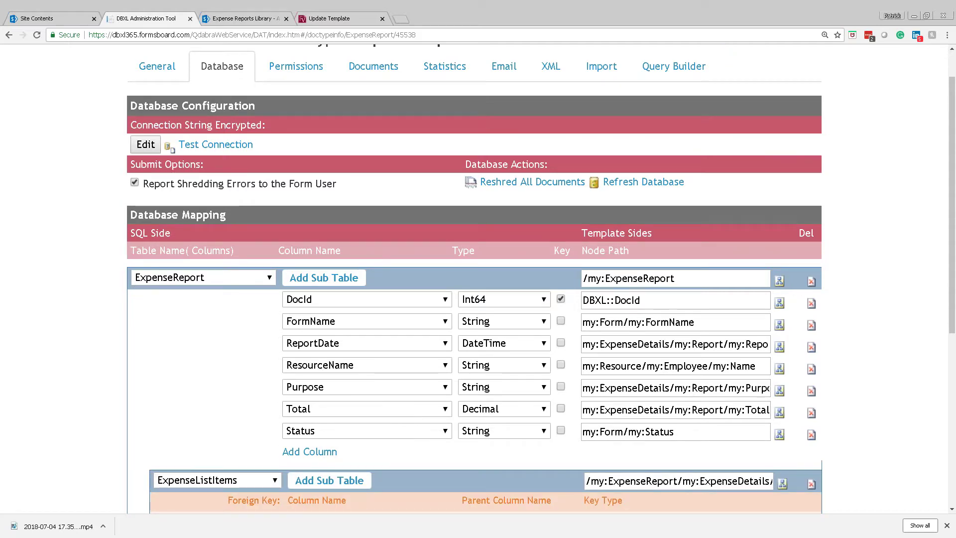
scroll(843, 311, down, 2)
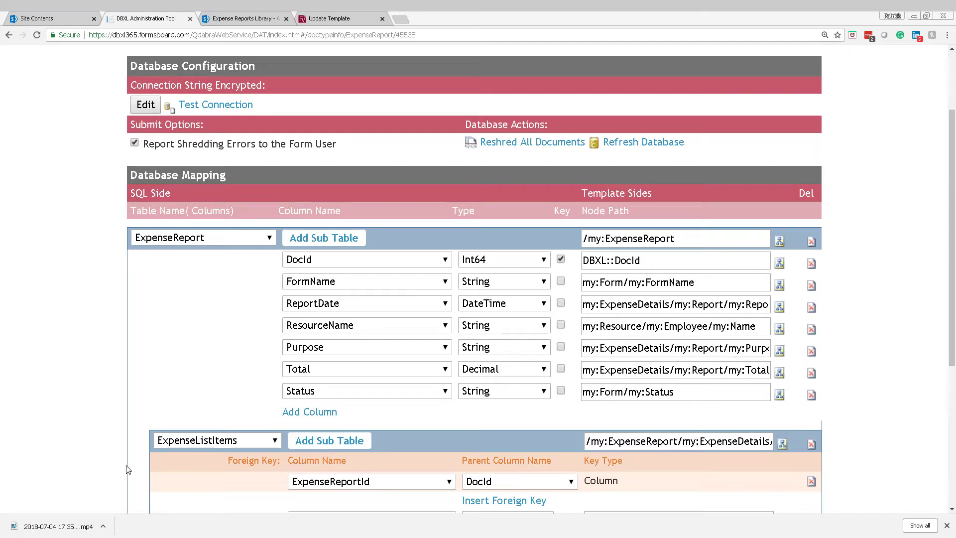
scroll(88, 458, down, 1)
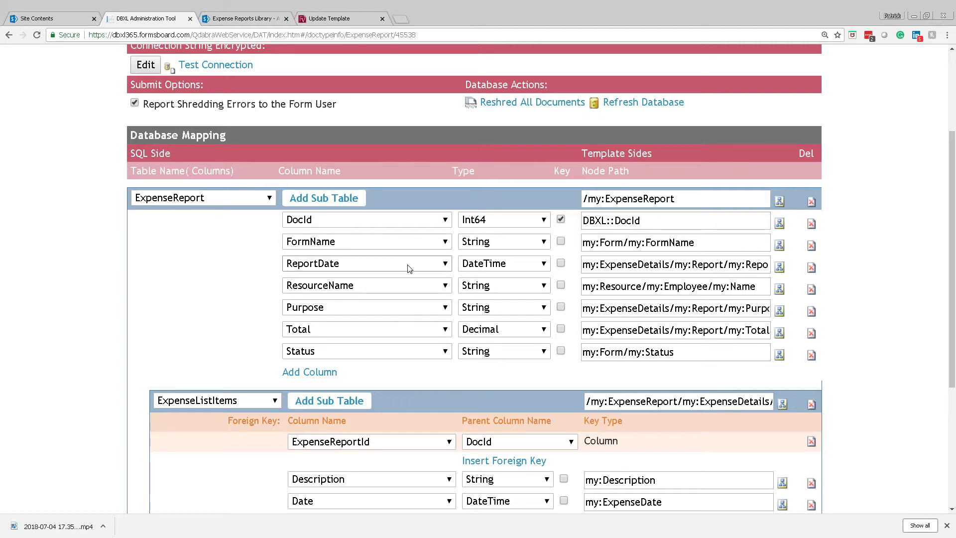
scroll(412, 316, down, 1)
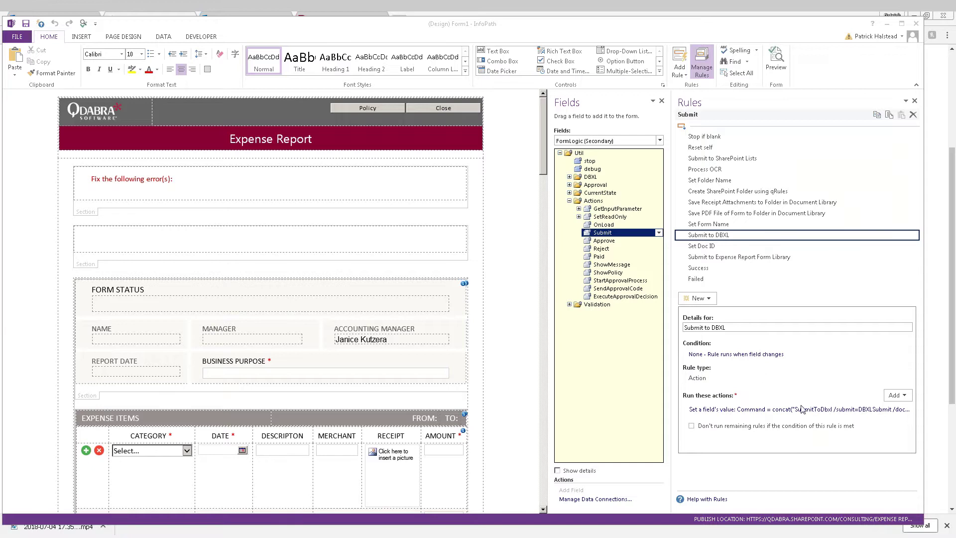
In InfoPath, inspect the Submit to DBXL rule's action that sets the Command field's value, and close its details
click(693, 409)
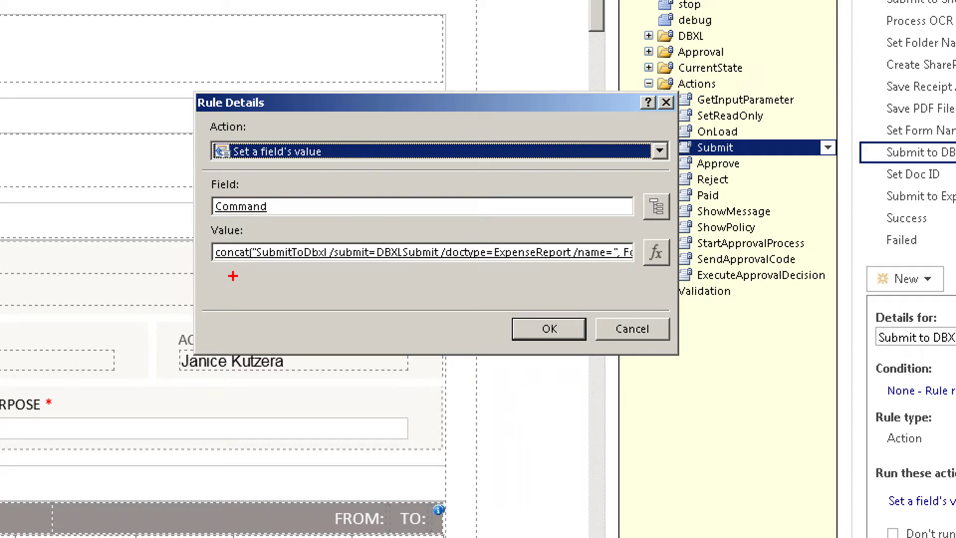
drag(232, 275, 331, 275)
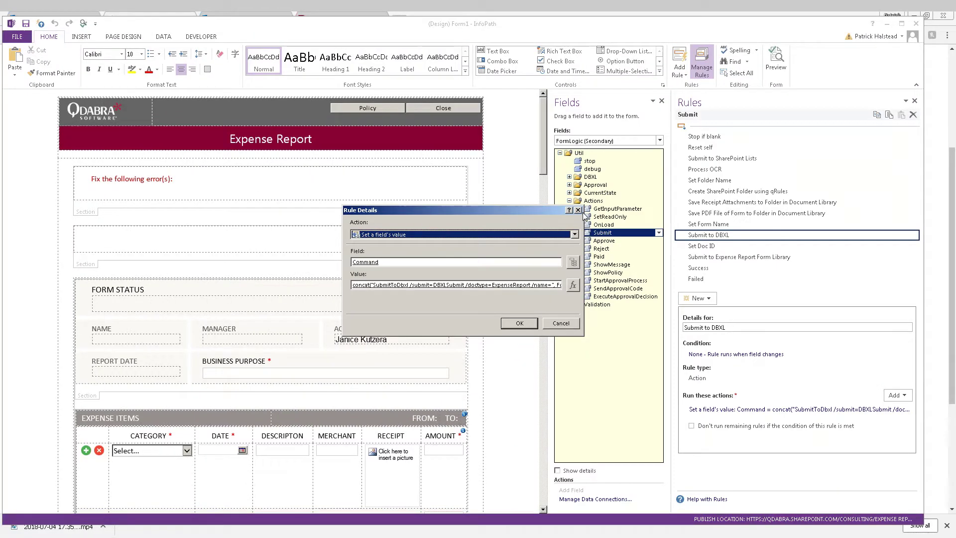
key(Return)
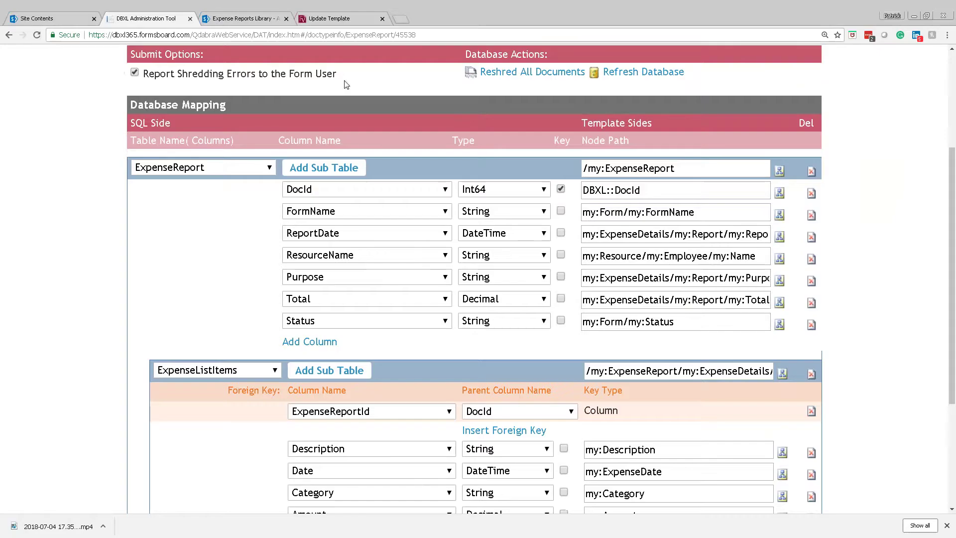
Switch to the FormsViewer update page for the Qdabra Expense Report template and open the template in Forms Designer
click(319, 25)
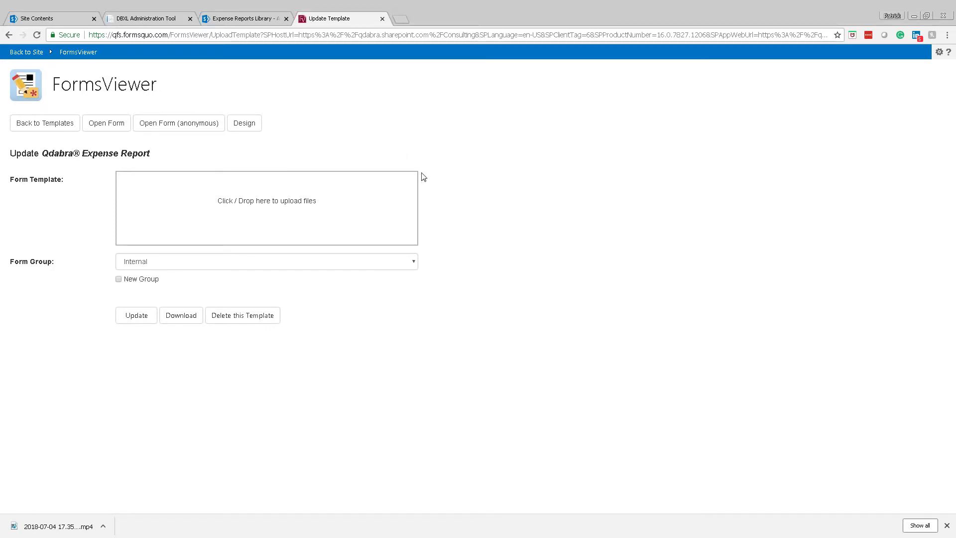
click(244, 123)
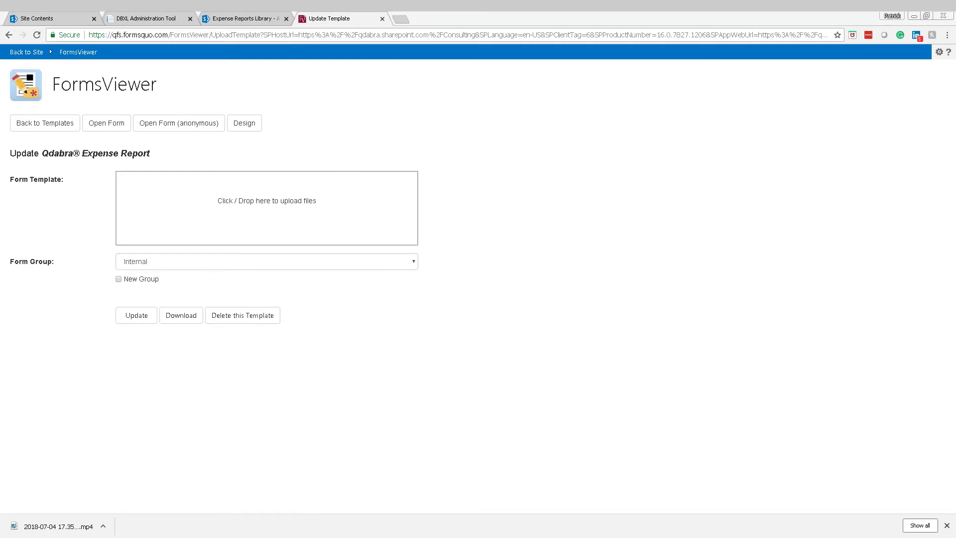
click(244, 125)
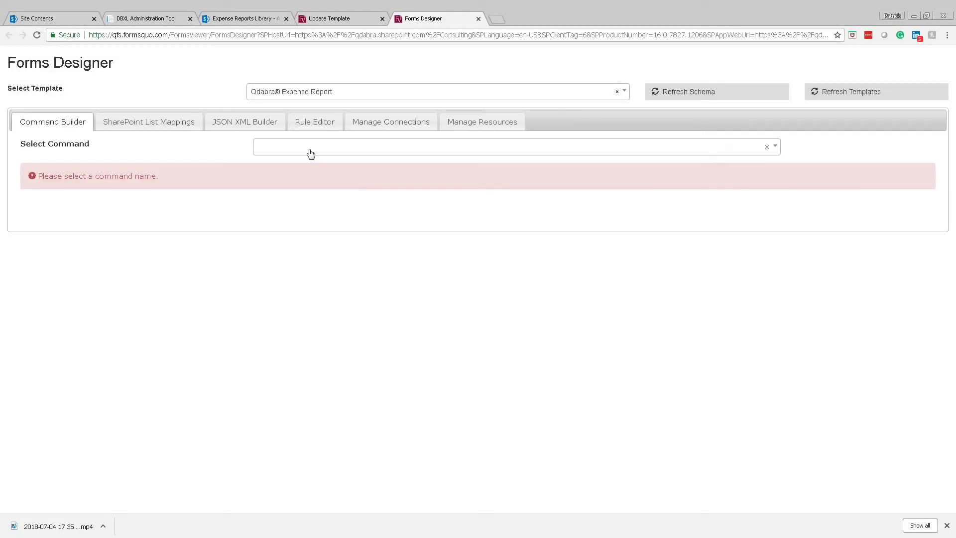
In the Rule Editor, load the field rules of /Util/Actions/Submit from the FormLogic data source
click(313, 125)
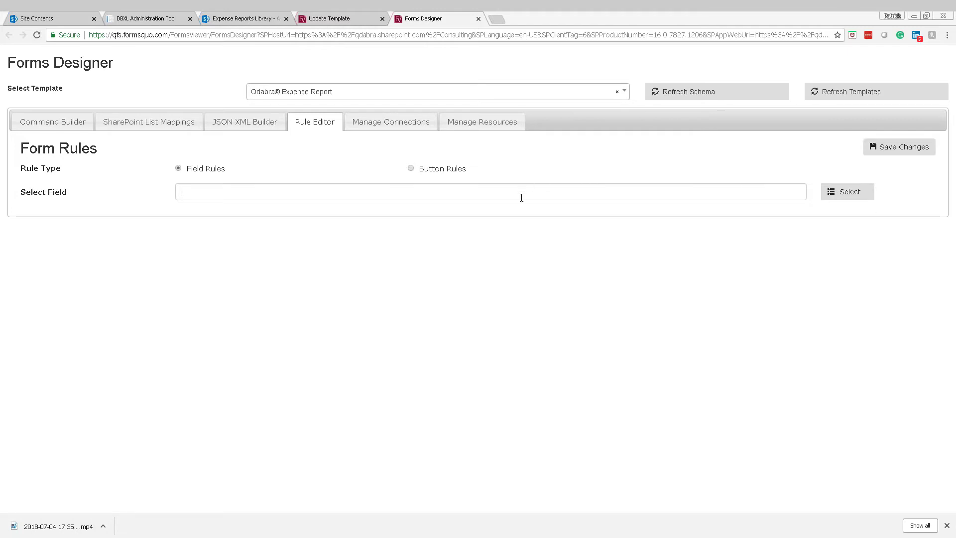
click(830, 194)
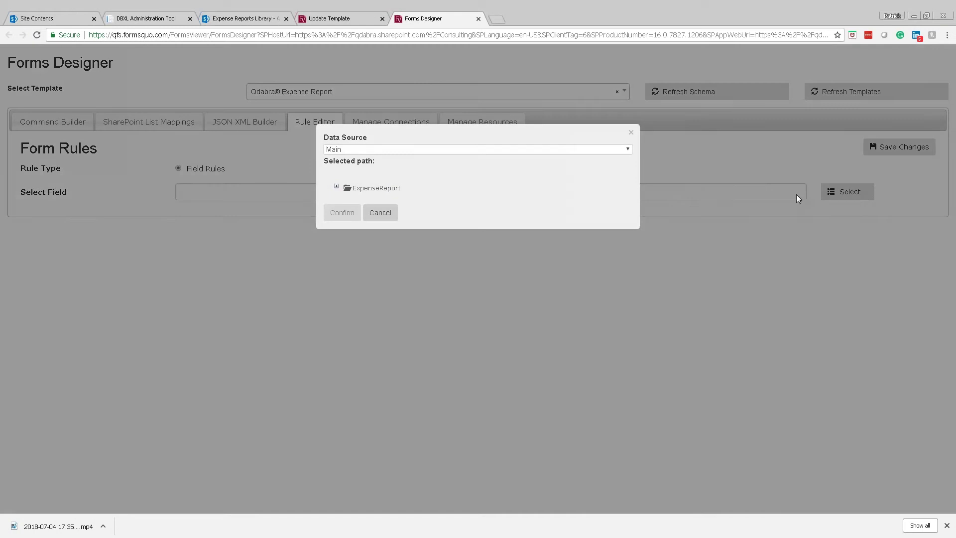
click(336, 187)
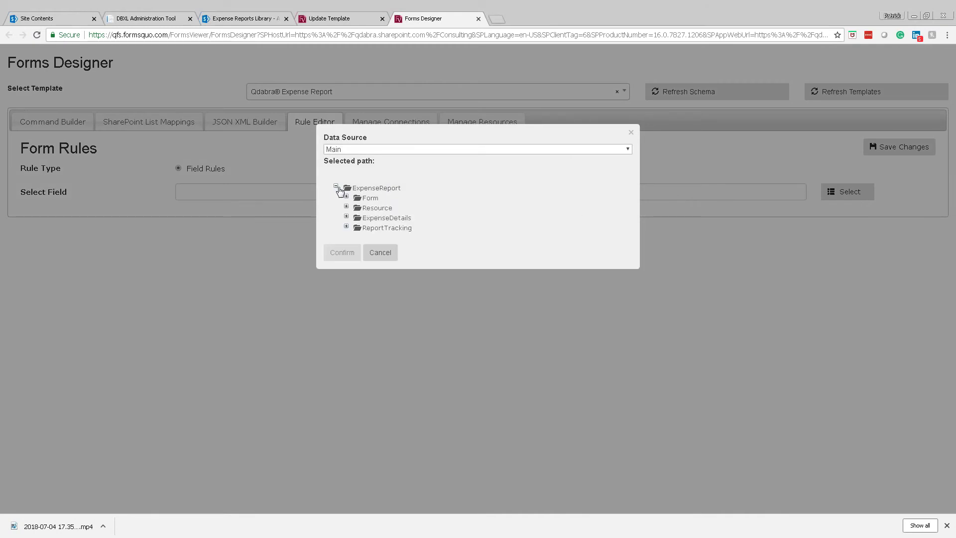
click(378, 149)
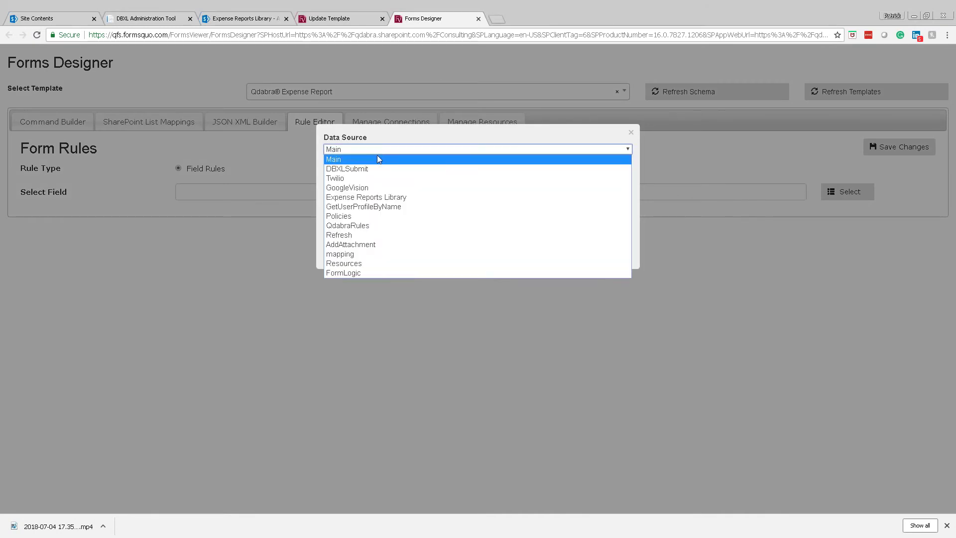
click(363, 272)
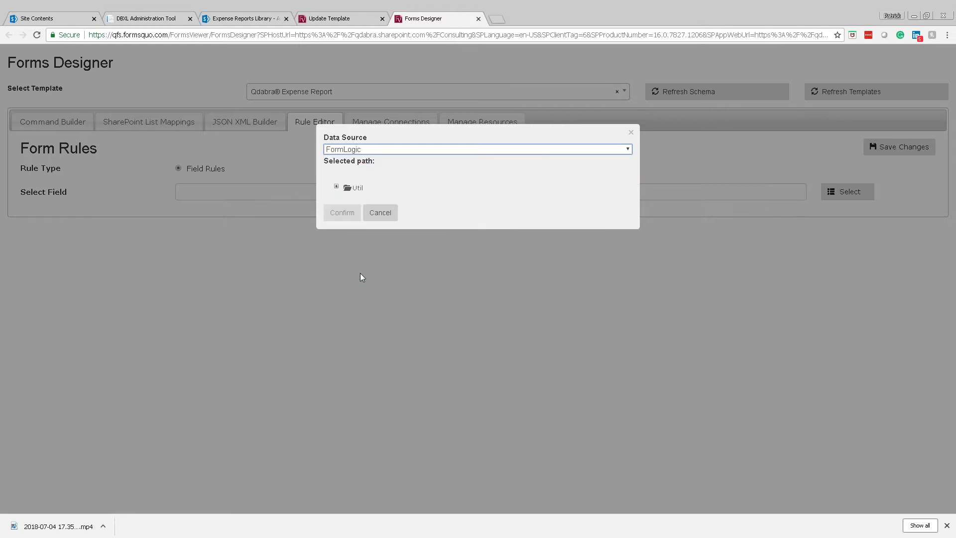
click(336, 187)
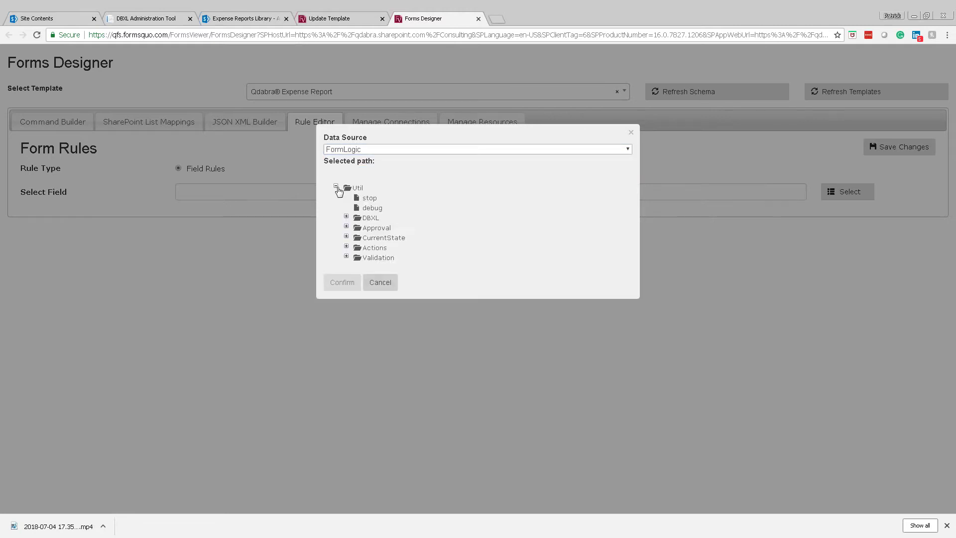
click(346, 246)
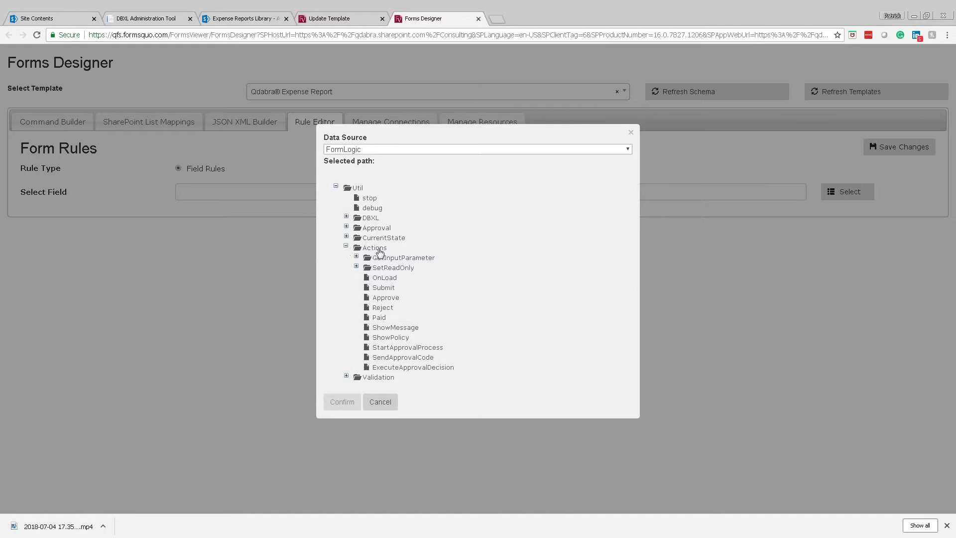
click(380, 289)
click(348, 402)
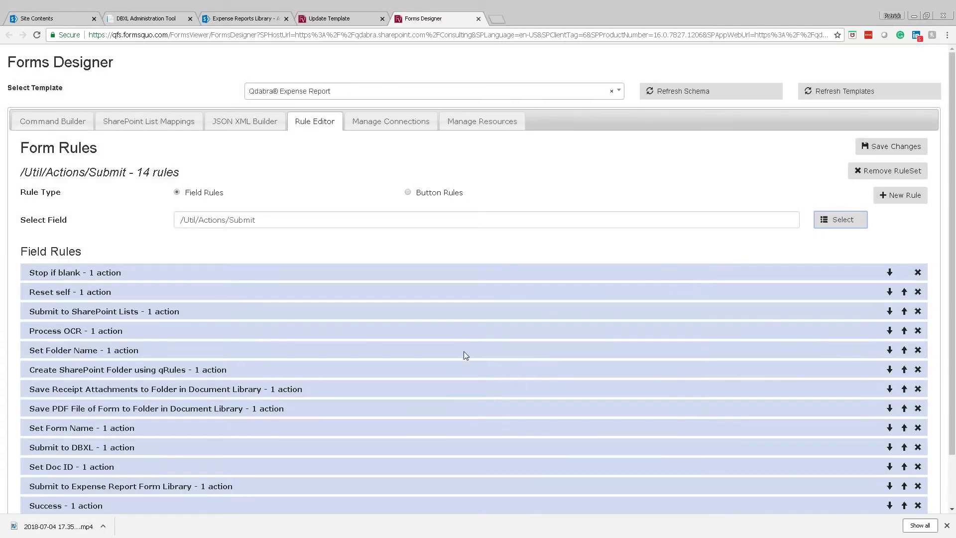
Open the Submit to DBXL rule's definition and select the whole expression of its Set a field's value action
scroll(464, 351, down, 2)
click(106, 393)
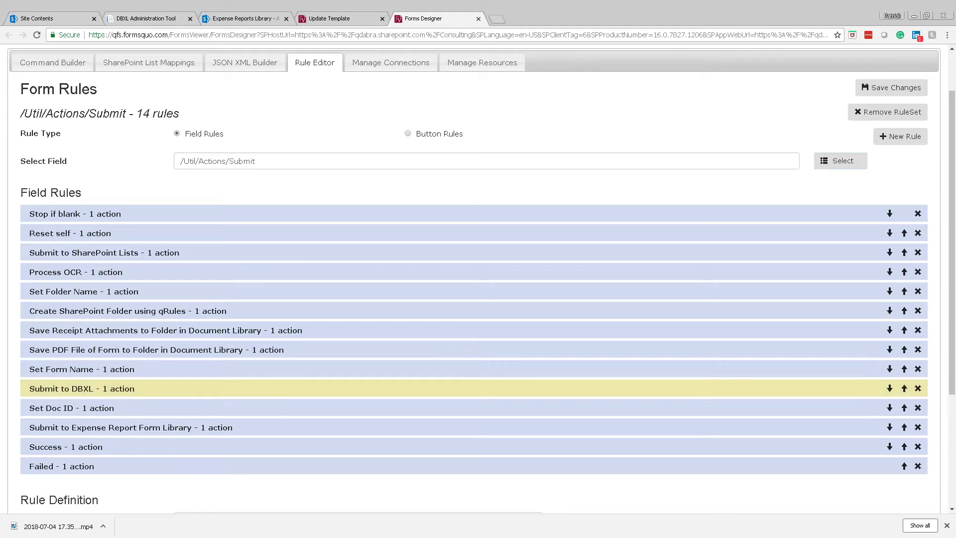
scroll(229, 391, down, 2)
scroll(415, 460, down, 3)
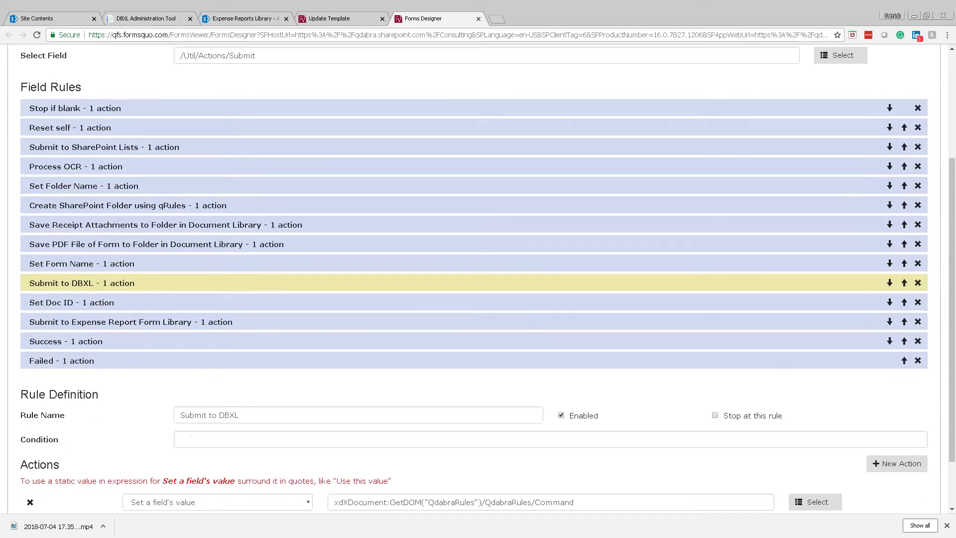
click(415, 460)
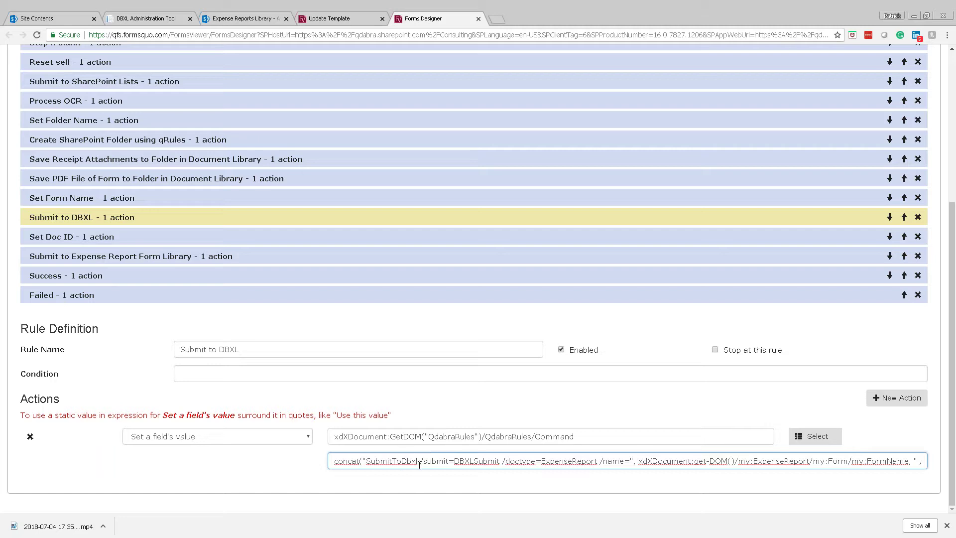
key(ctrl+a)
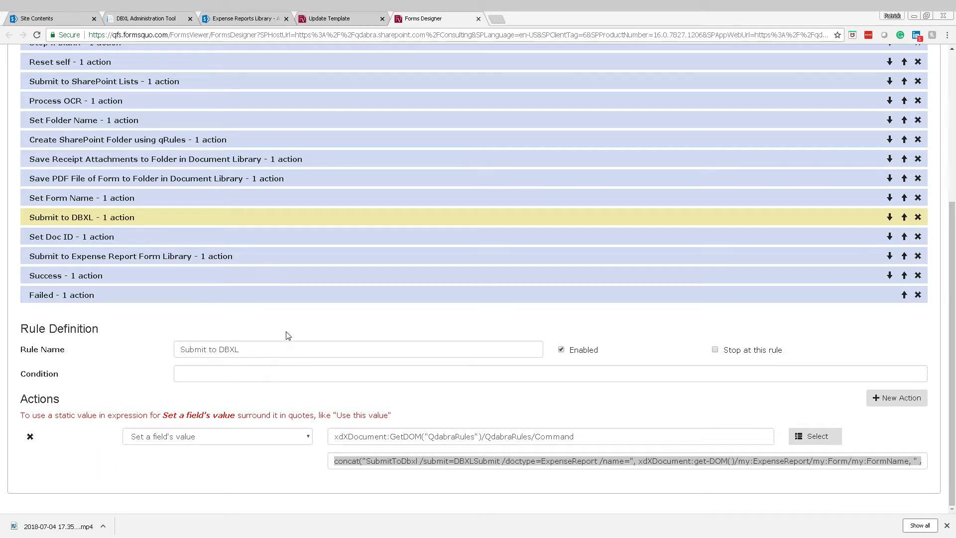
In the Command Builder, search the commands for "submit" and choose SubmitToDbxl
scroll(286, 331, up, 5)
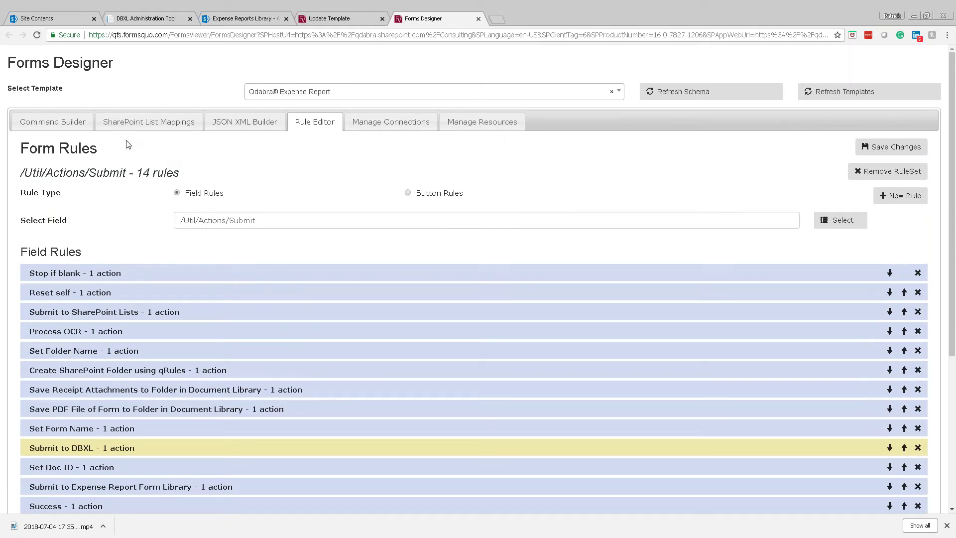
click(65, 126)
click(326, 150)
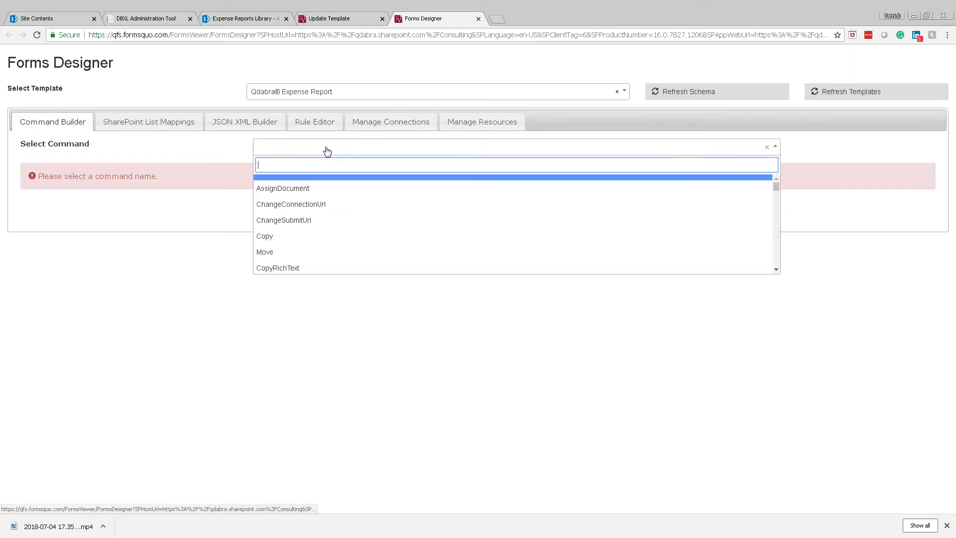
text(submit)
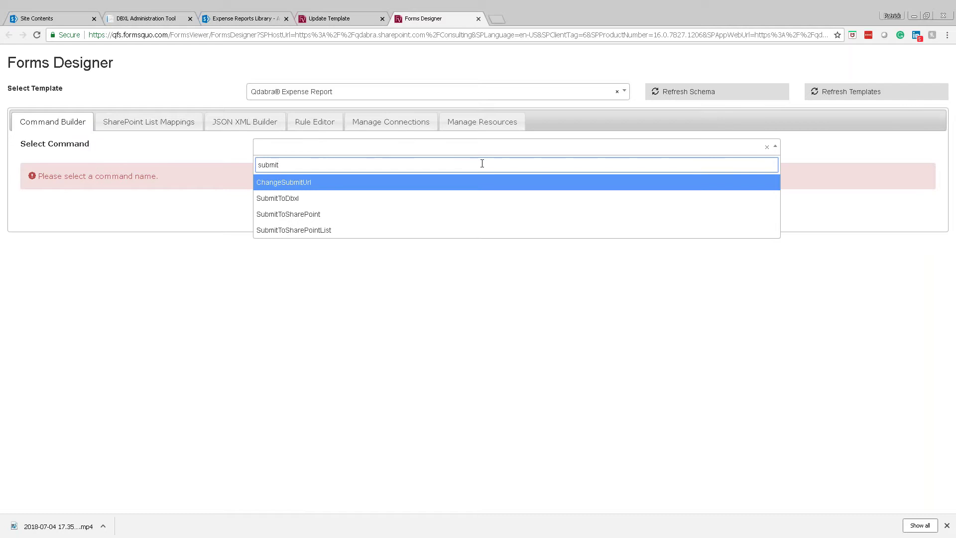
click(438, 205)
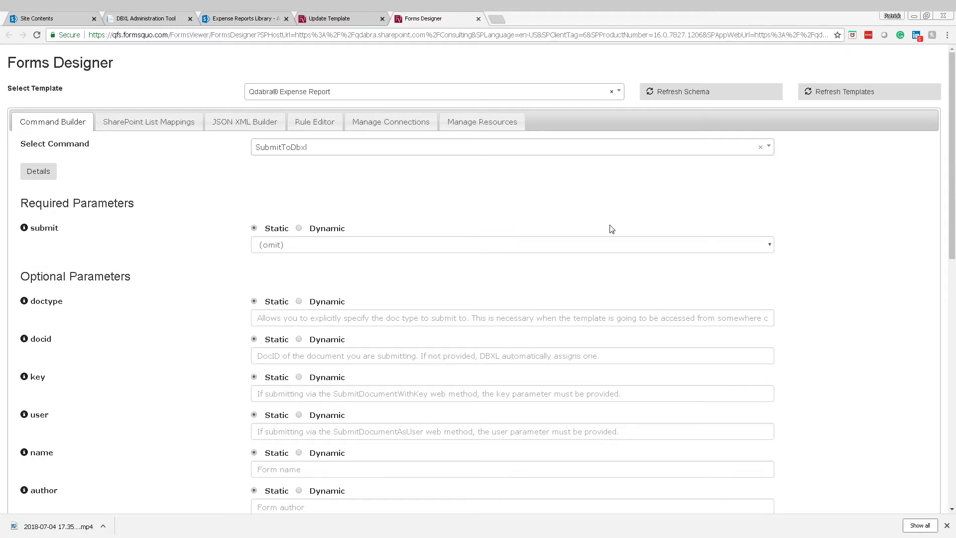
Set the required submit parameter to DBXLSubmit and copy the generated command to the clipboard
click(522, 246)
click(380, 261)
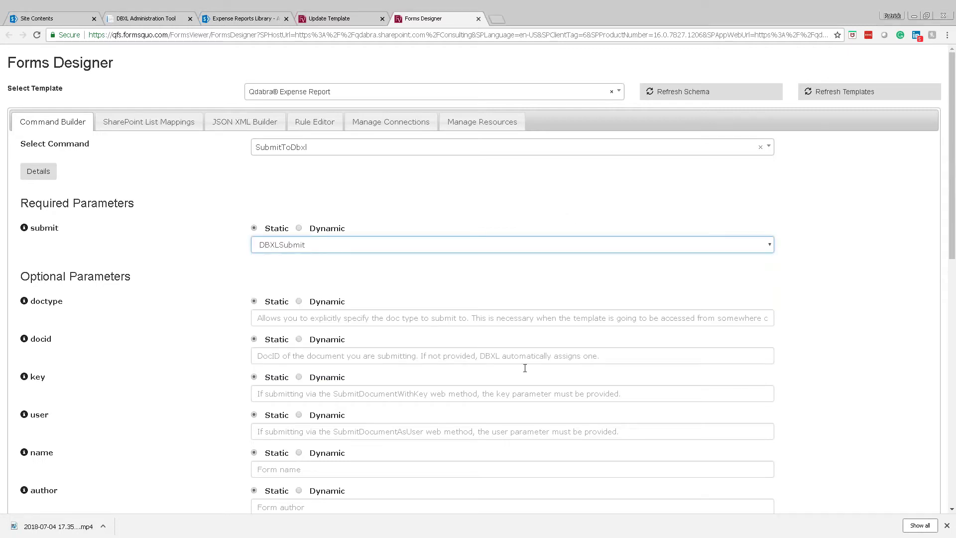
scroll(808, 391, down, 2)
scroll(807, 392, down, 9)
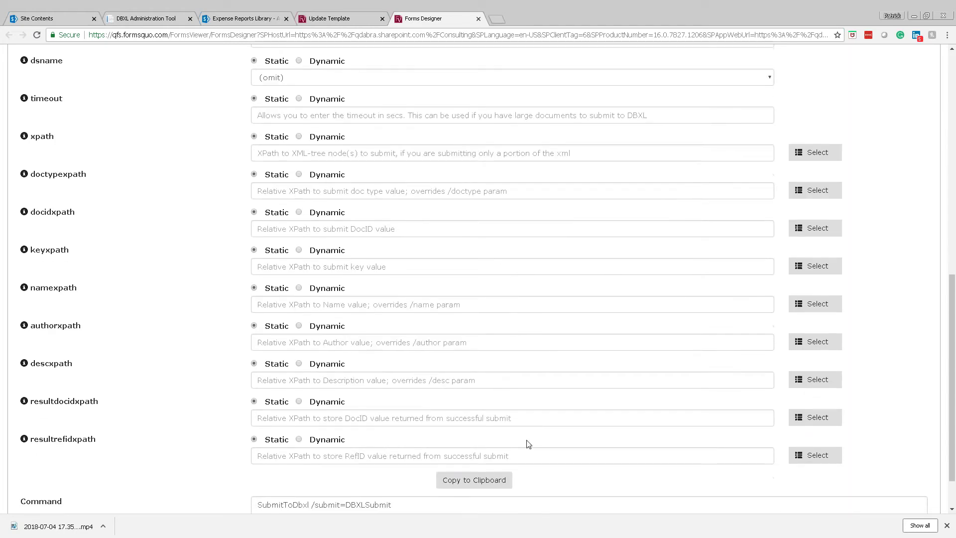
click(472, 480)
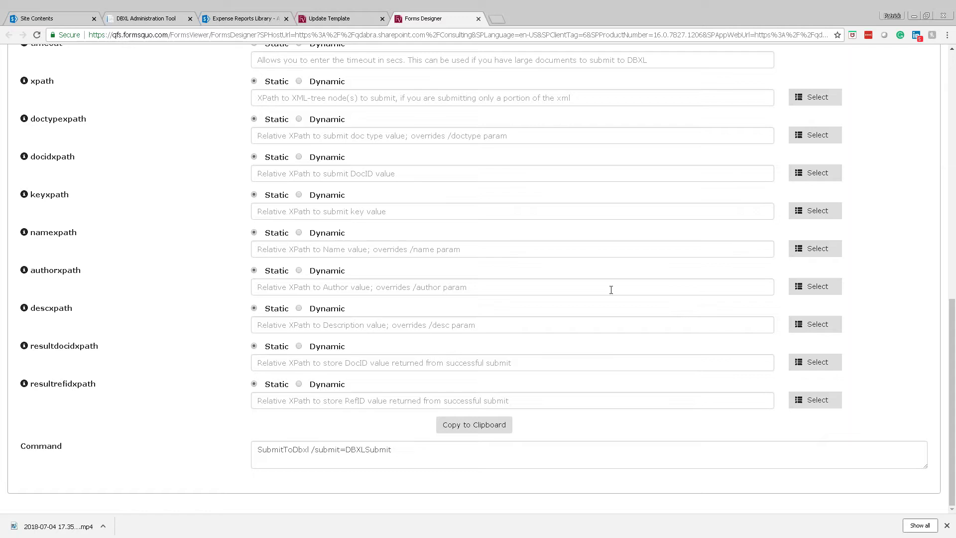
Return to the DBXL database mapping, then switch to SQL Server Management Studio and show the ExpenseListItems results in SQLQuery47.sql
click(122, 19)
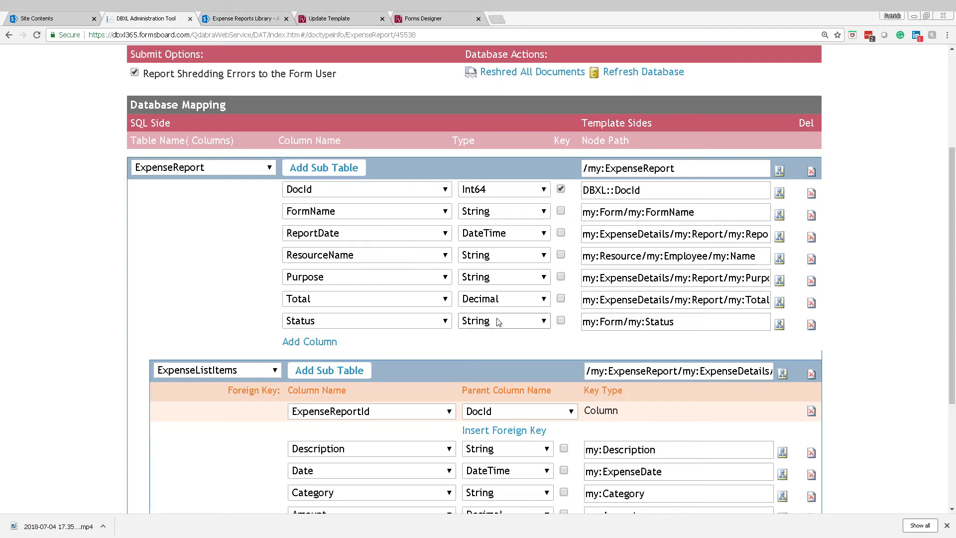
key(alt+Tab)
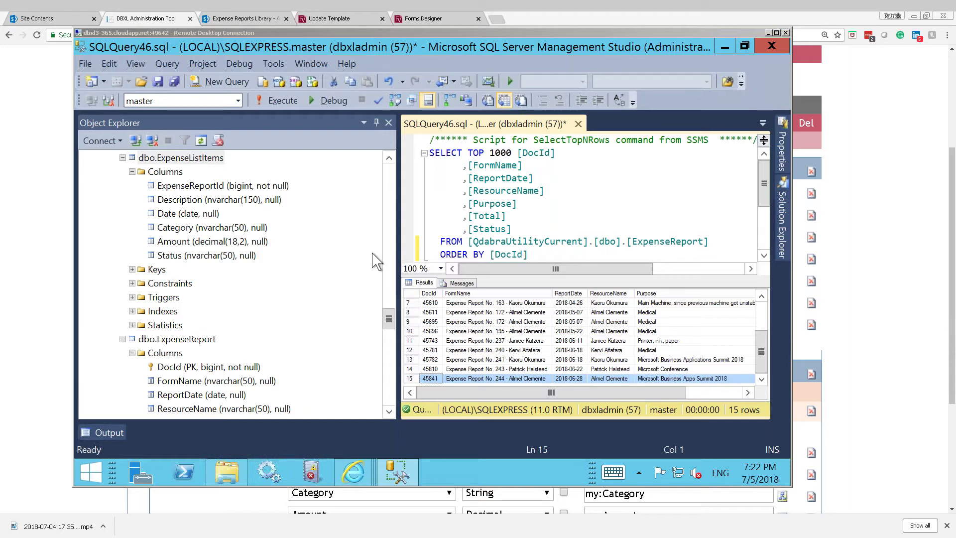
right_click(172, 159)
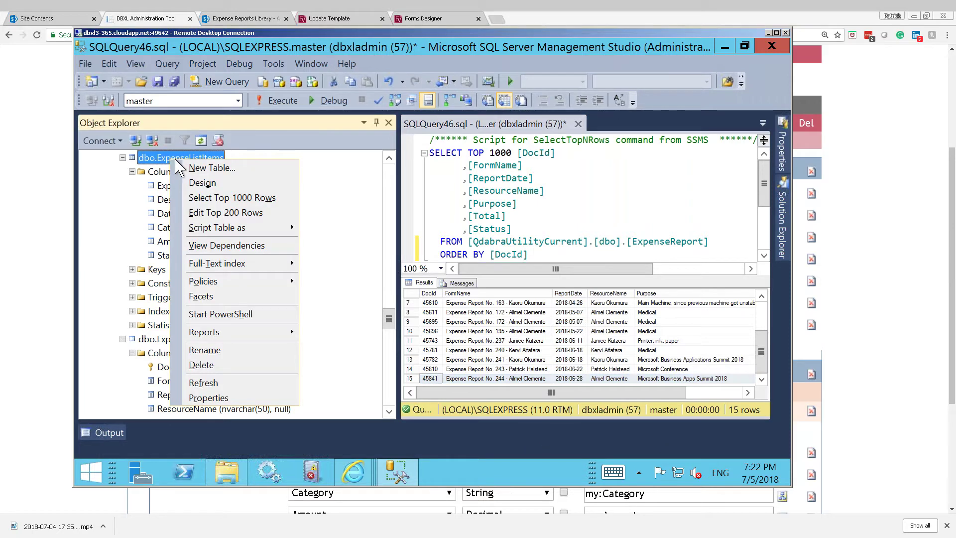
click(233, 197)
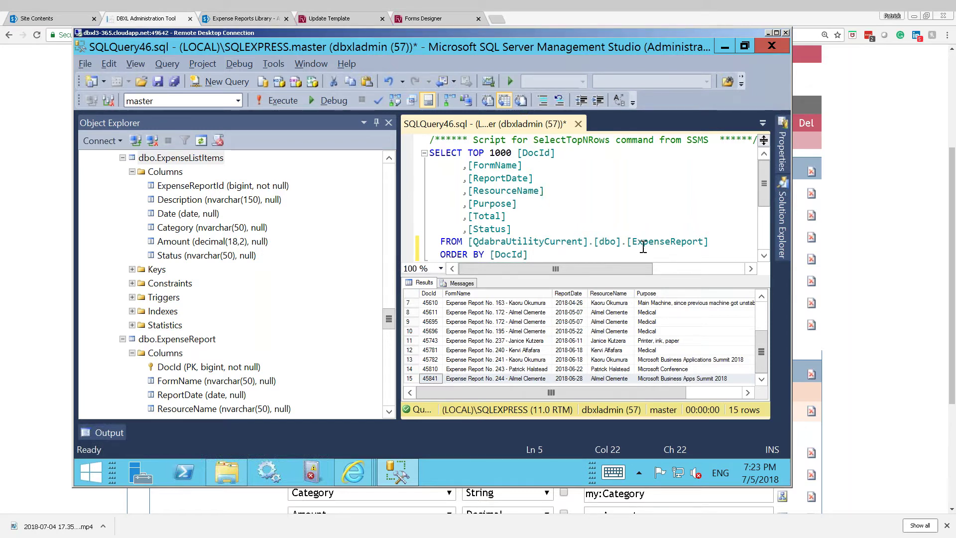
click(762, 122)
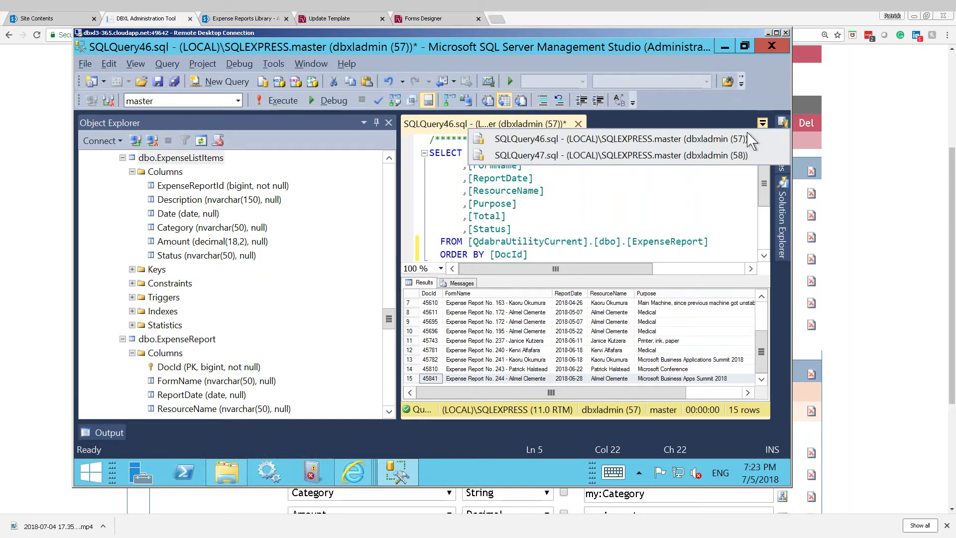
click(709, 155)
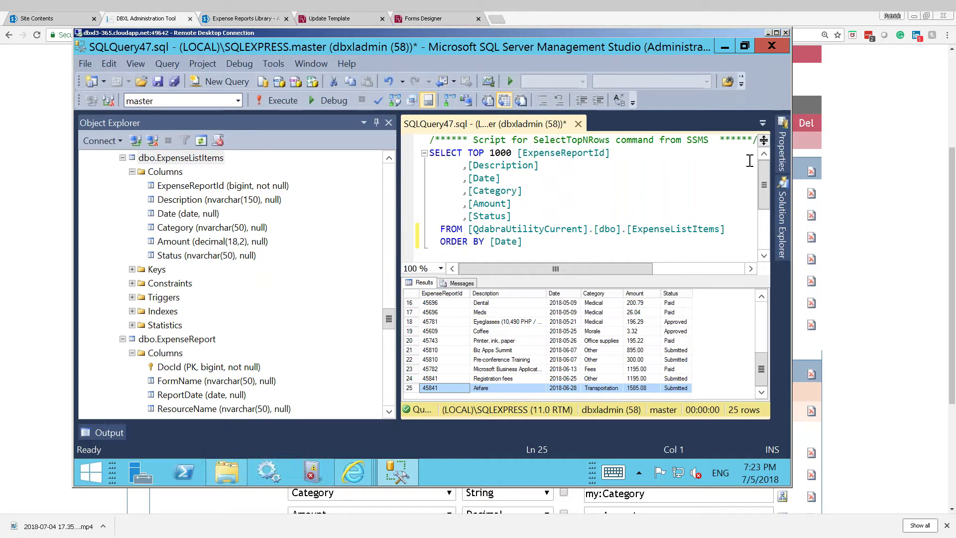
Display the ExpenseReport table's results in SQLQuery46.sql and show the solution's query files
click(762, 122)
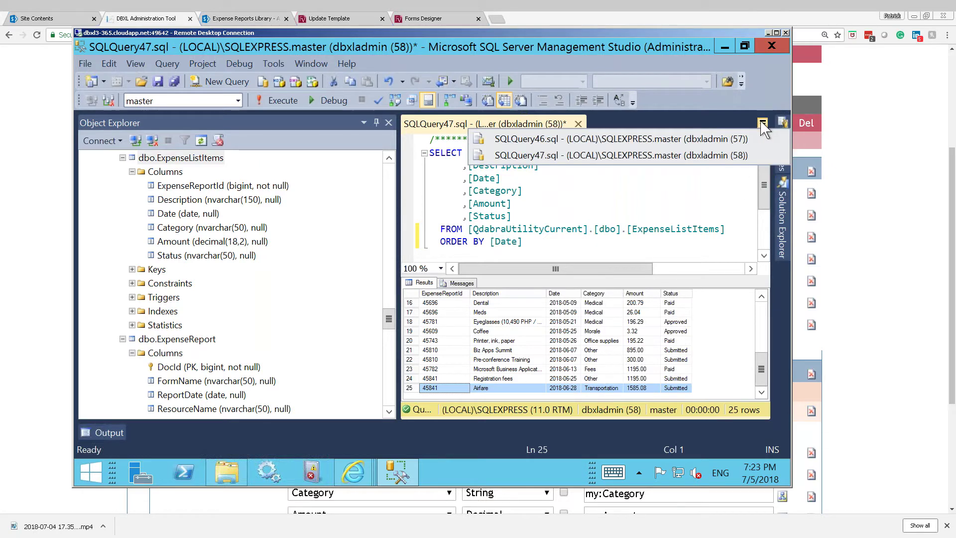
click(727, 138)
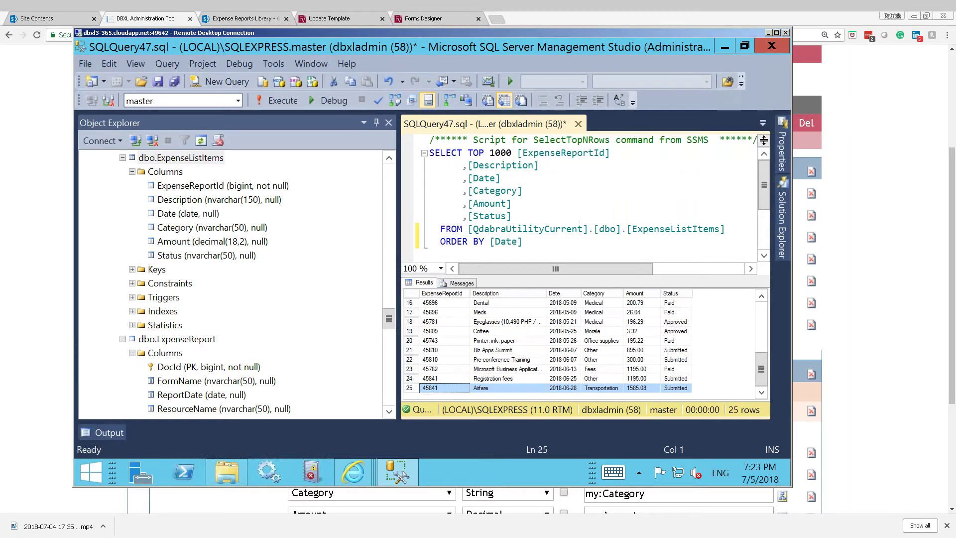
mouse_move(784, 214)
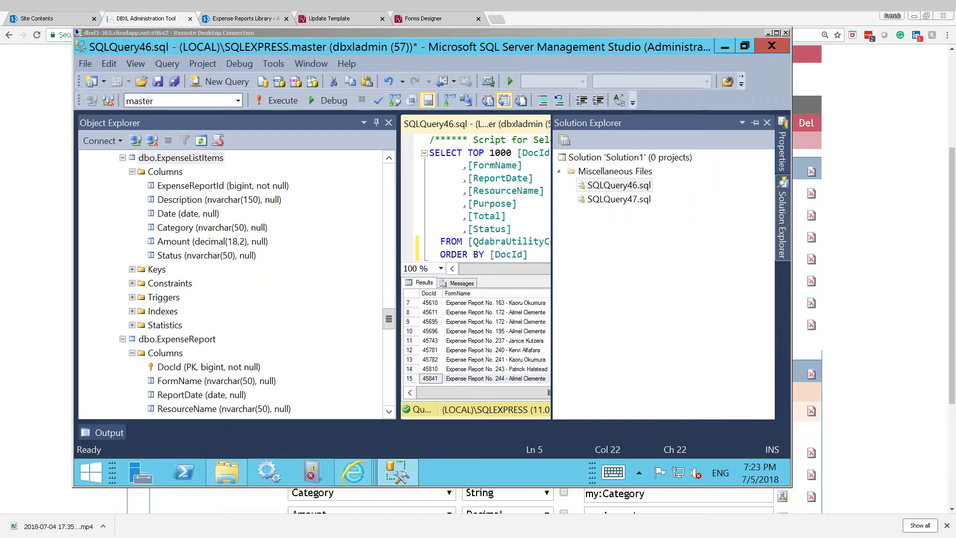
Switch to the Expense Reports - Azure SQL.xlsx workbook in Excel and show the Azure sources available for importing data
key(alt+Tab)
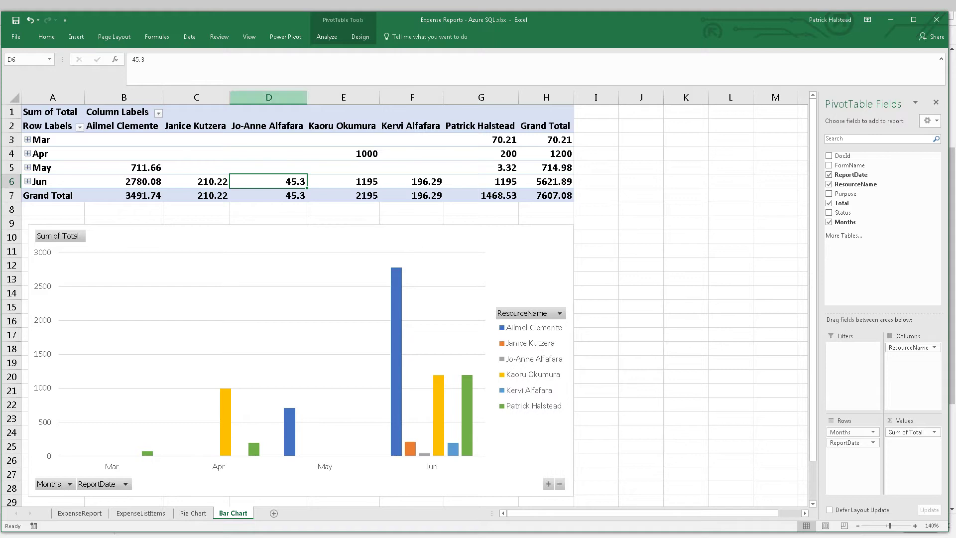
click(189, 37)
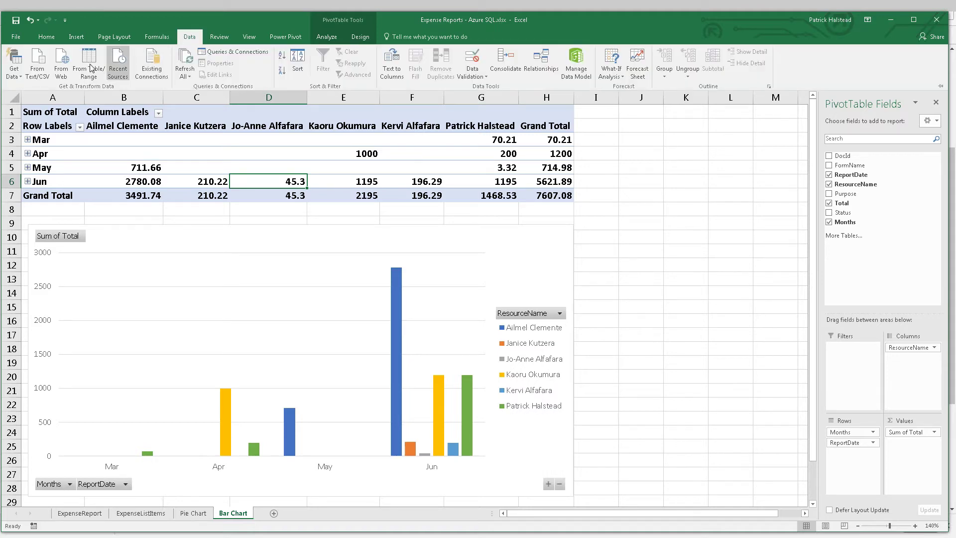
click(23, 79)
mouse_move(53, 136)
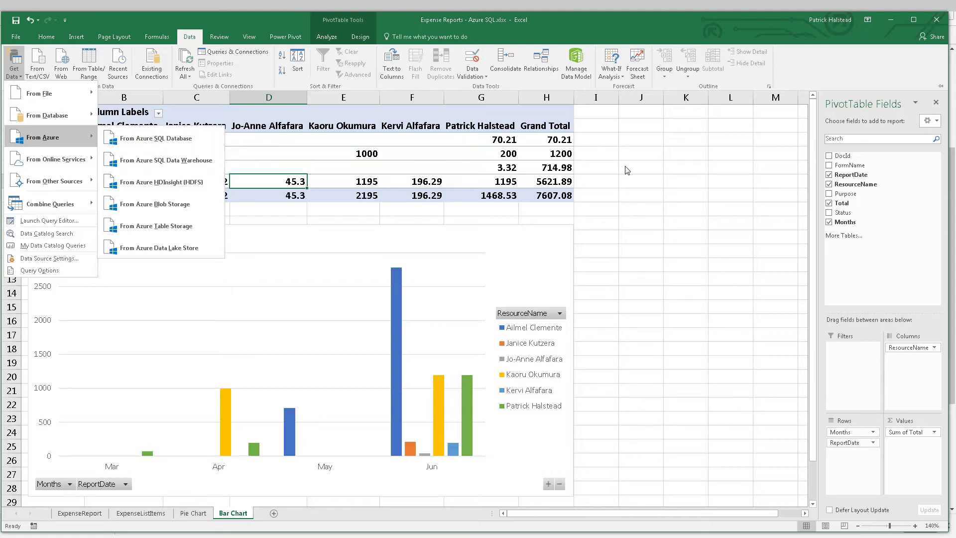
click(429, 164)
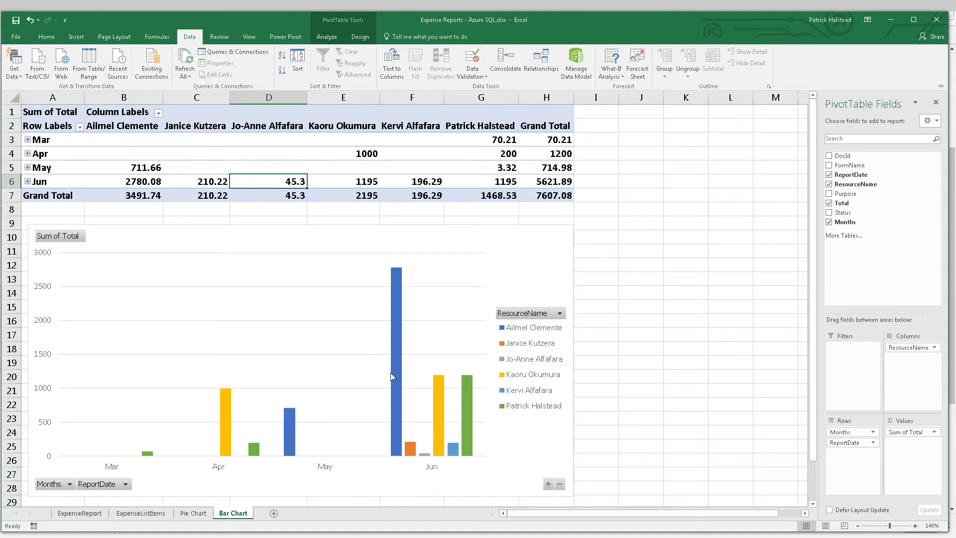
Return to the browser, look through the reports in the Expense Reports library and open a new expense report form
click(455, 367)
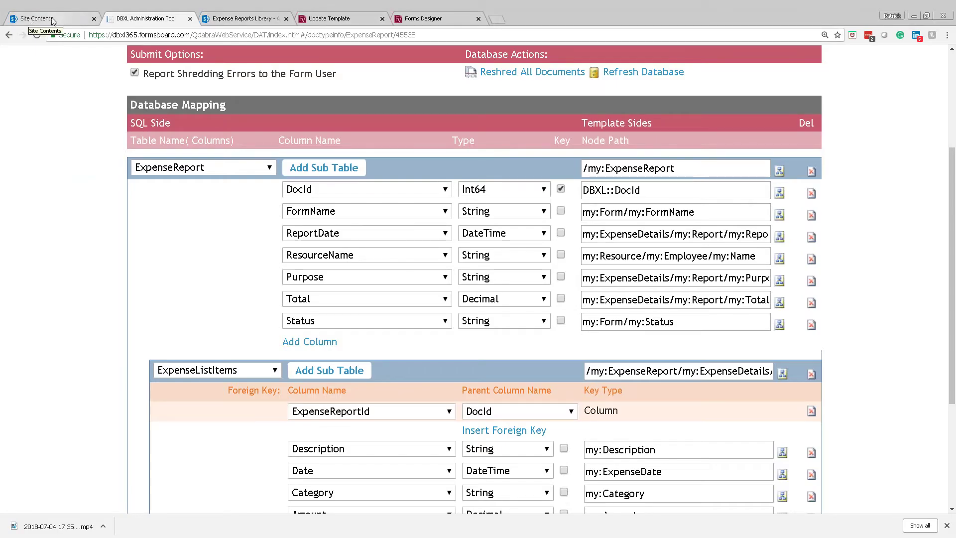
click(250, 20)
click(377, 242)
scroll(377, 242, down, 6)
click(404, 334)
click(407, 370)
click(416, 393)
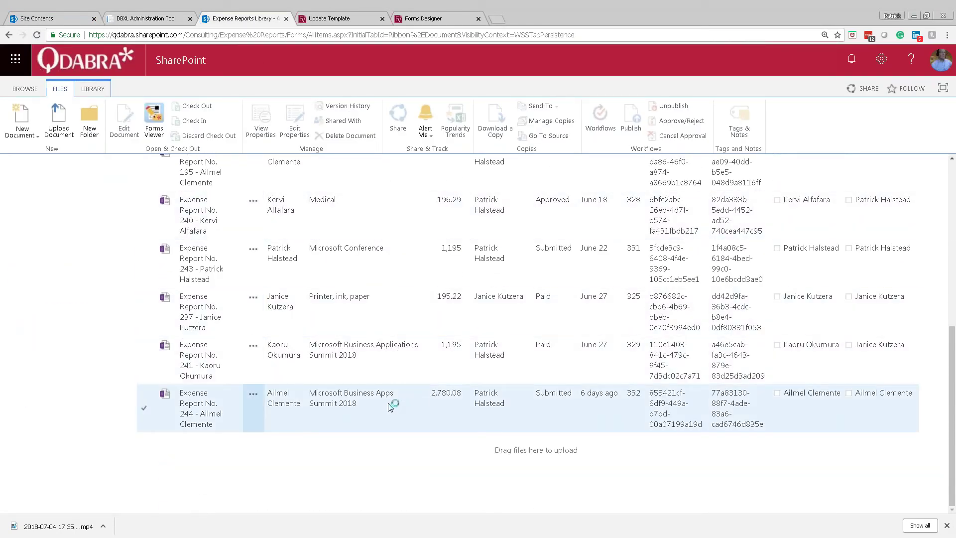
click(204, 405)
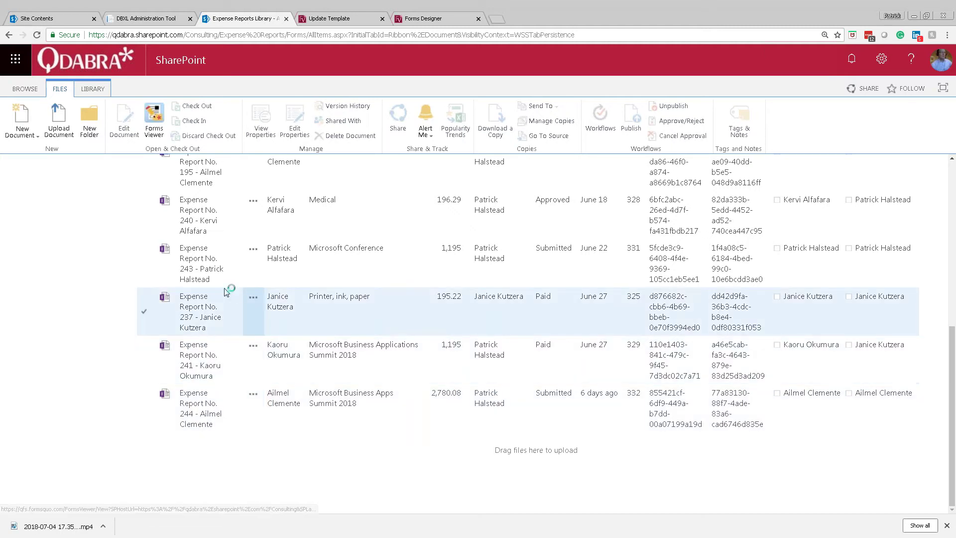
scroll(262, 232, up, 1)
scroll(262, 232, up, 6)
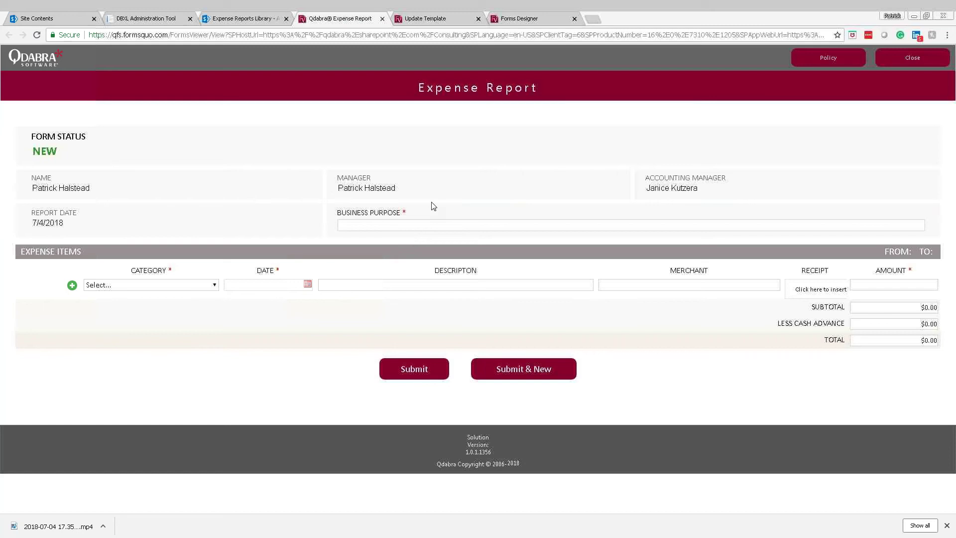
Enter Coffee as the business purpose and set the expense item's category to Office supplies and its date to 7/4/2018
click(422, 224)
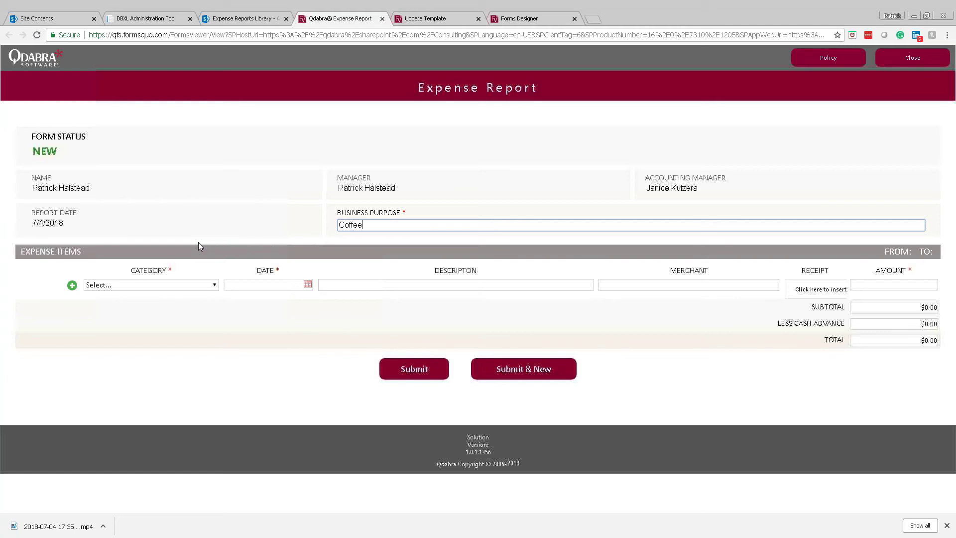
click(148, 286)
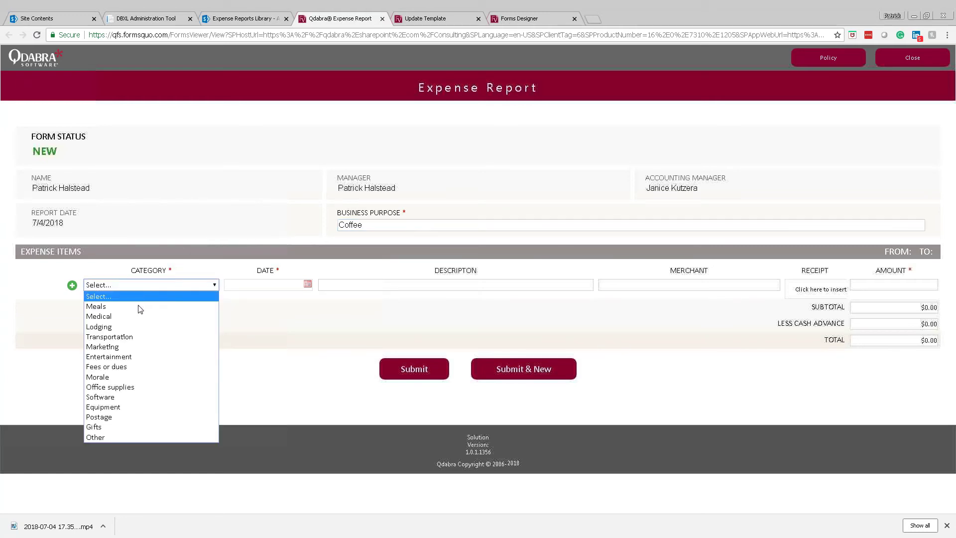
click(118, 392)
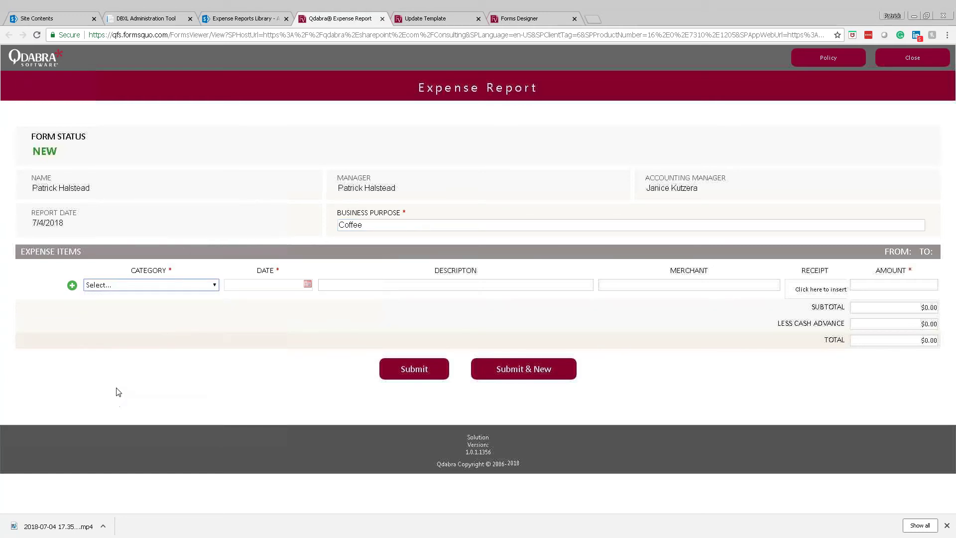
click(307, 284)
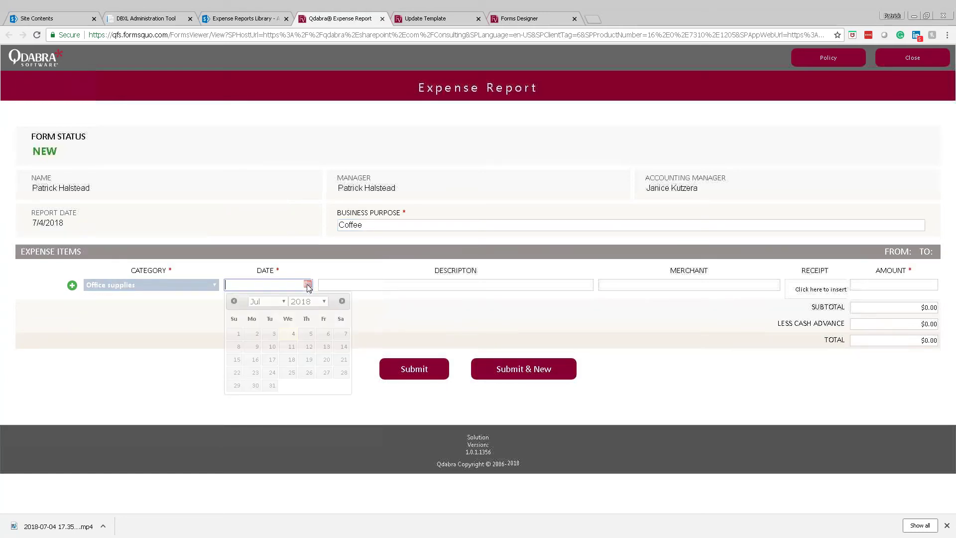
click(294, 335)
Describe the expense item as "Coffee for team" with merchant Heart Roasters and an amount of 72
click(357, 285)
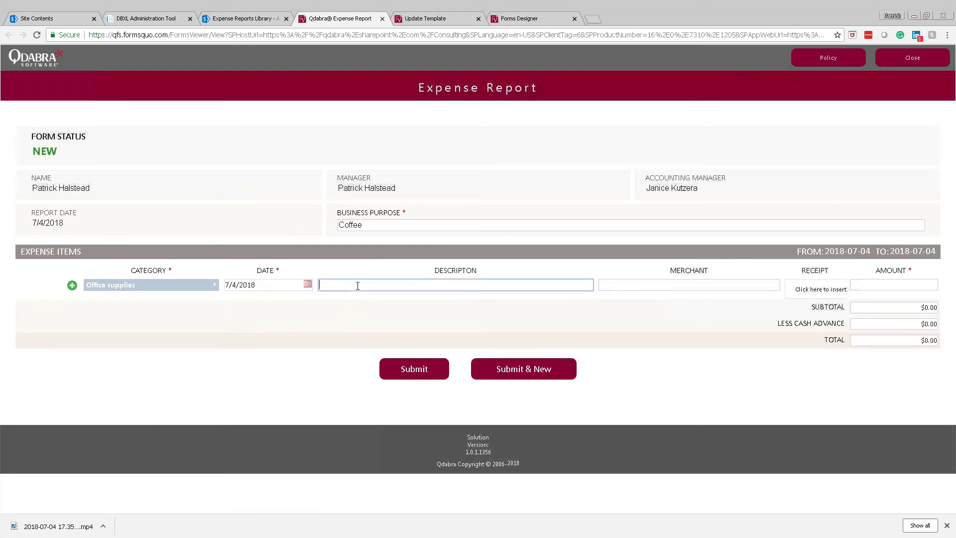
text(Coffee for team)
key(Tab)
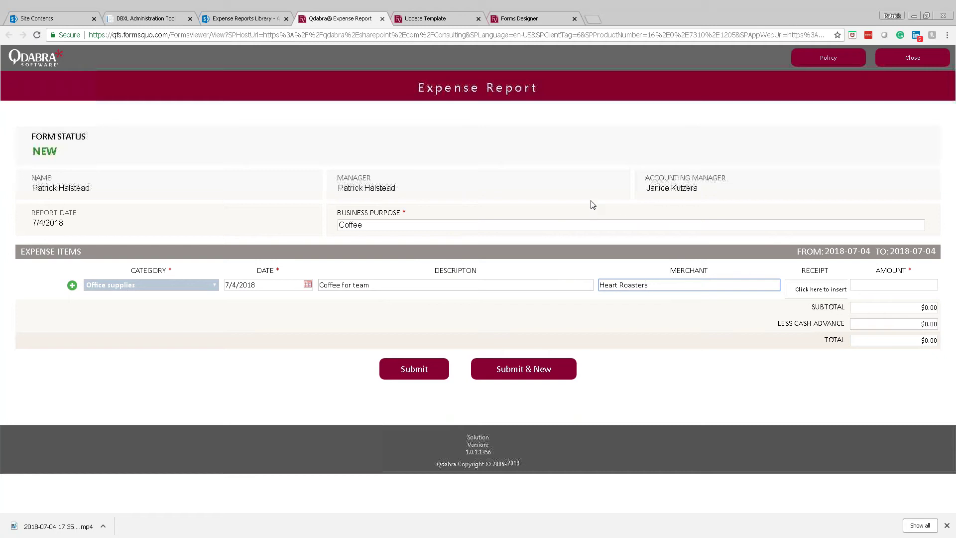
click(873, 288)
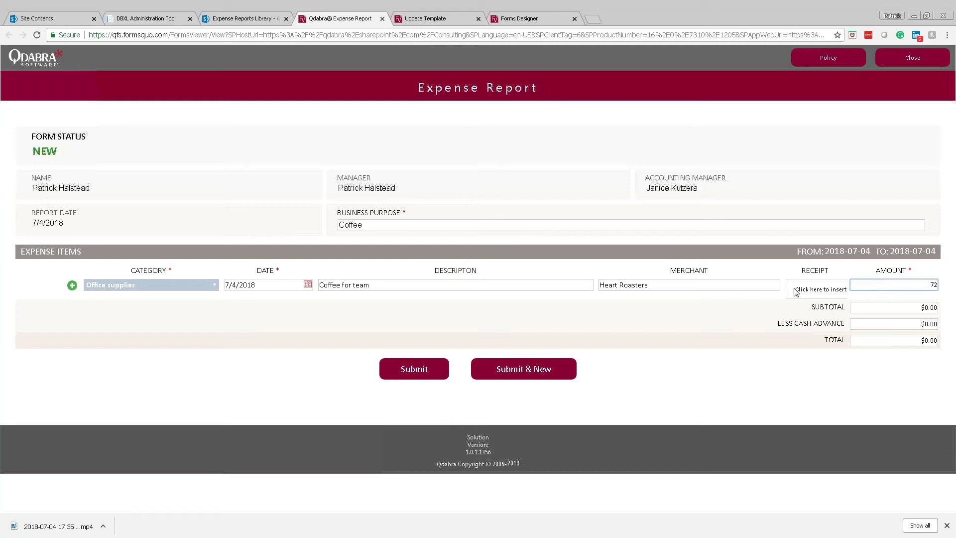
key(Tab)
key(Tab)
Attach Heart Roasters Coffee.png from the Desktop as the expense item's receipt
click(816, 288)
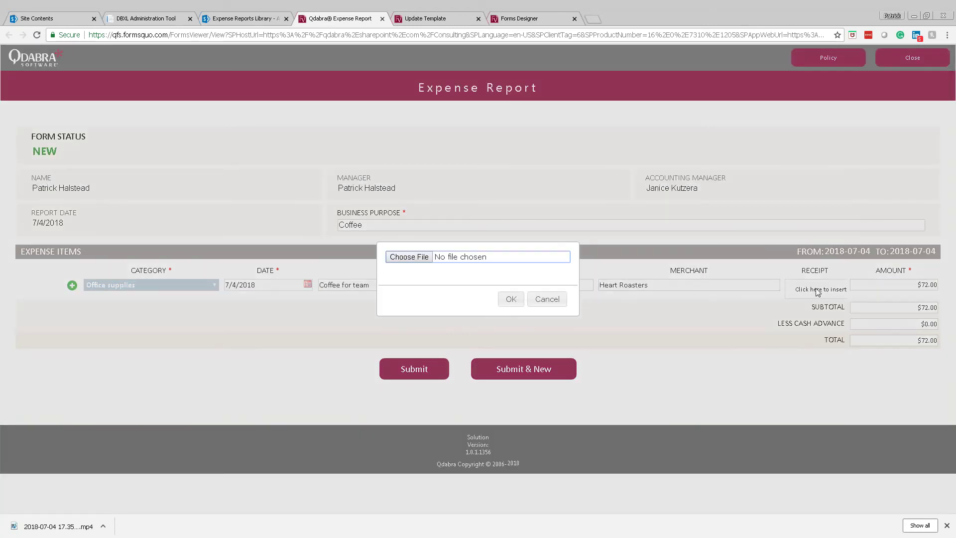
click(412, 258)
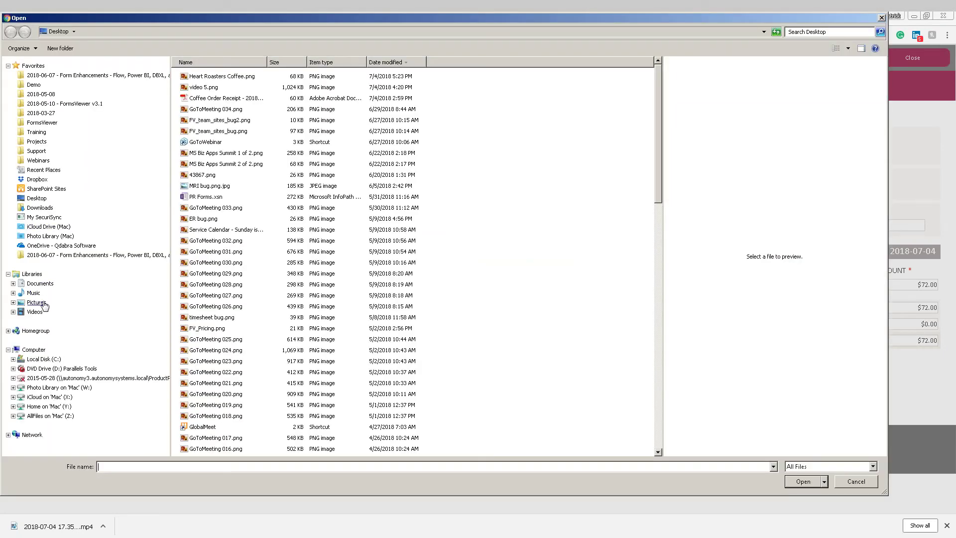
click(38, 198)
double_click(219, 76)
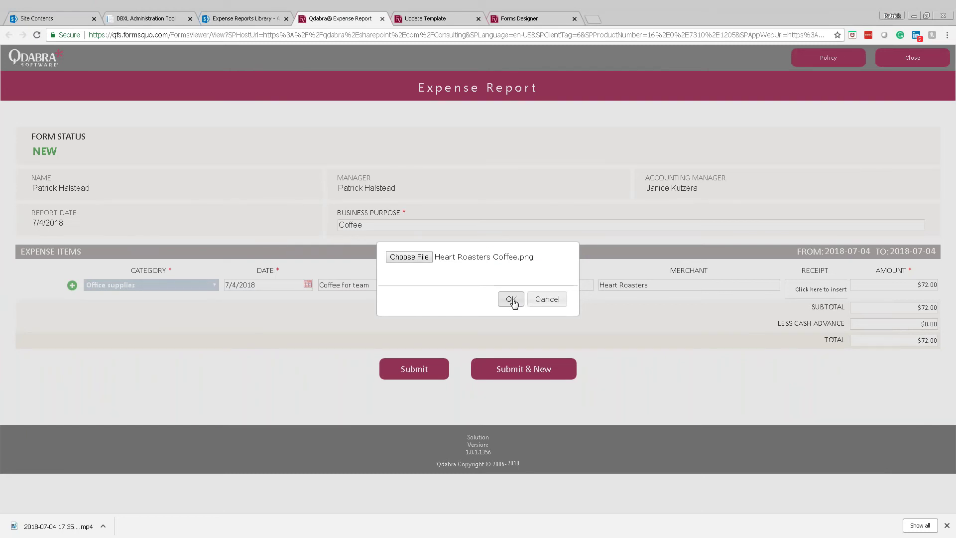
click(511, 300)
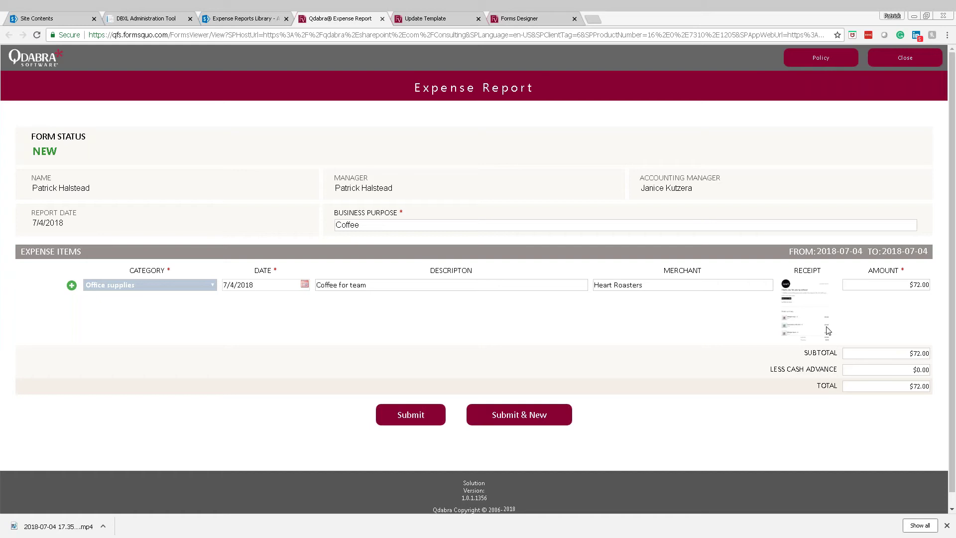
Submit the expense report and close the submission message
click(405, 415)
click(530, 287)
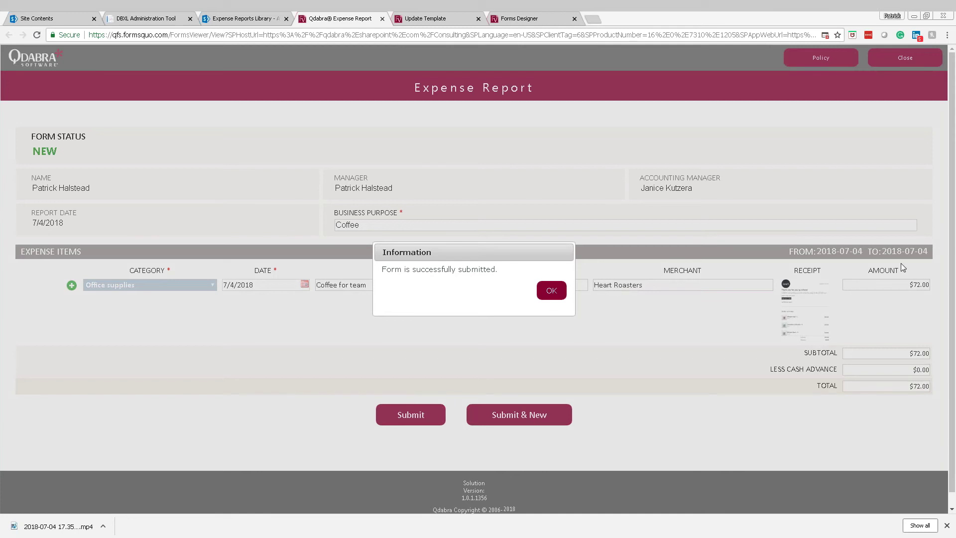
click(551, 290)
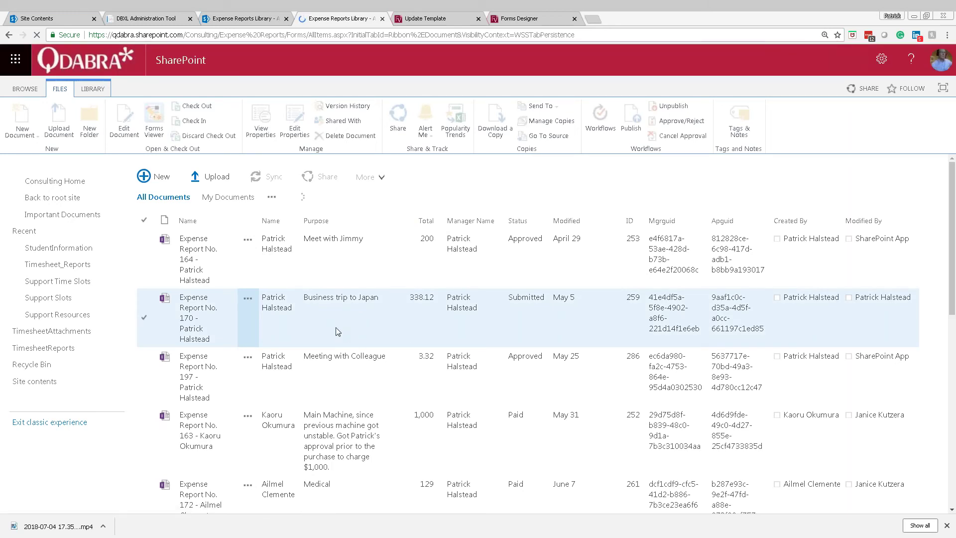
Find the newly submitted Coffee report in the Expense Reports library and select it
click(335, 329)
scroll(337, 330, down, 2)
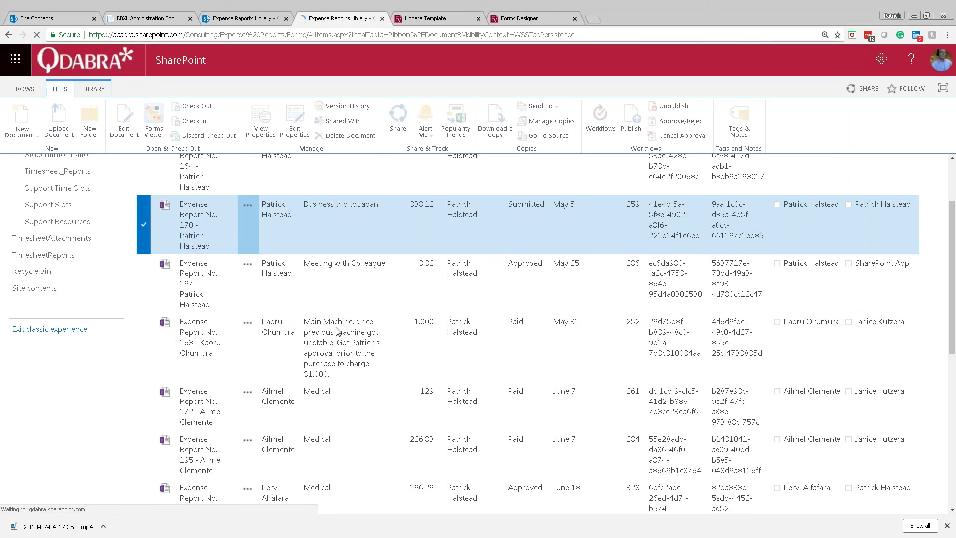
scroll(422, 339, down, 10)
scroll(422, 363, up, 13)
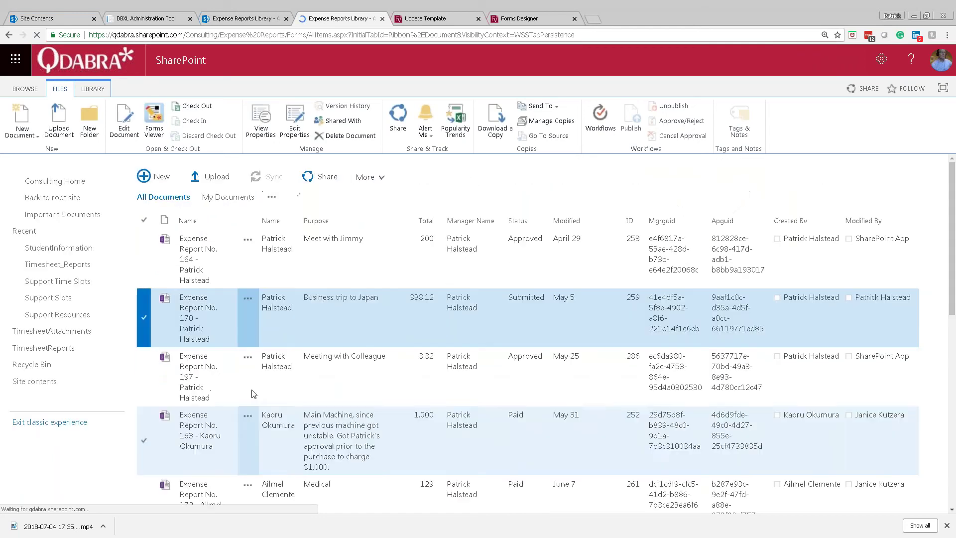
scroll(231, 445, down, 10)
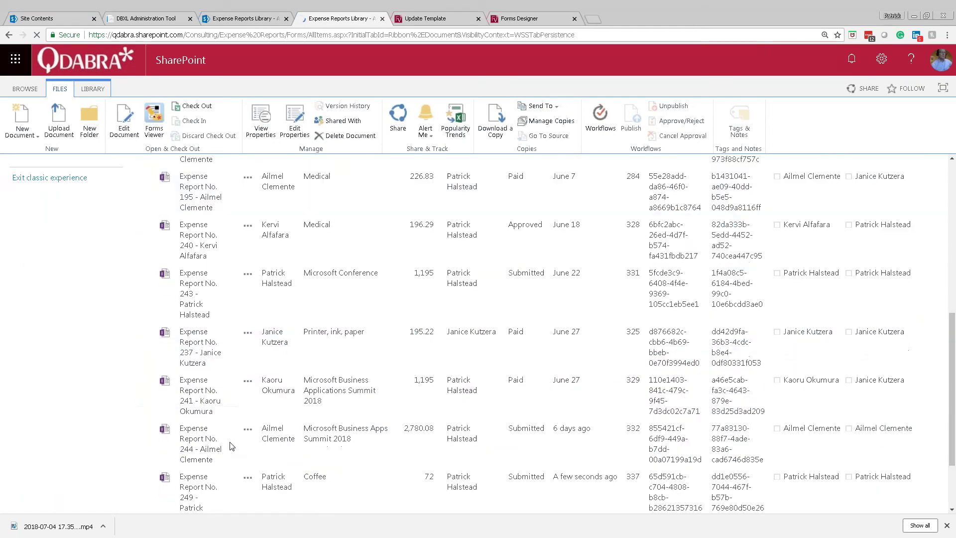
click(142, 396)
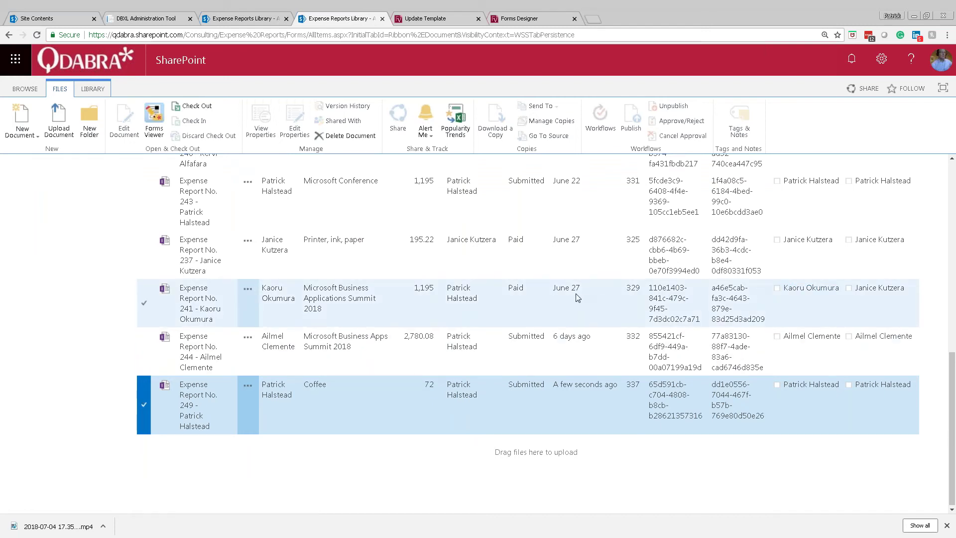
Switch back to the Excel workbook and refresh its data and the Bar Chart sheet's PivotTable
key(alt+Tab)
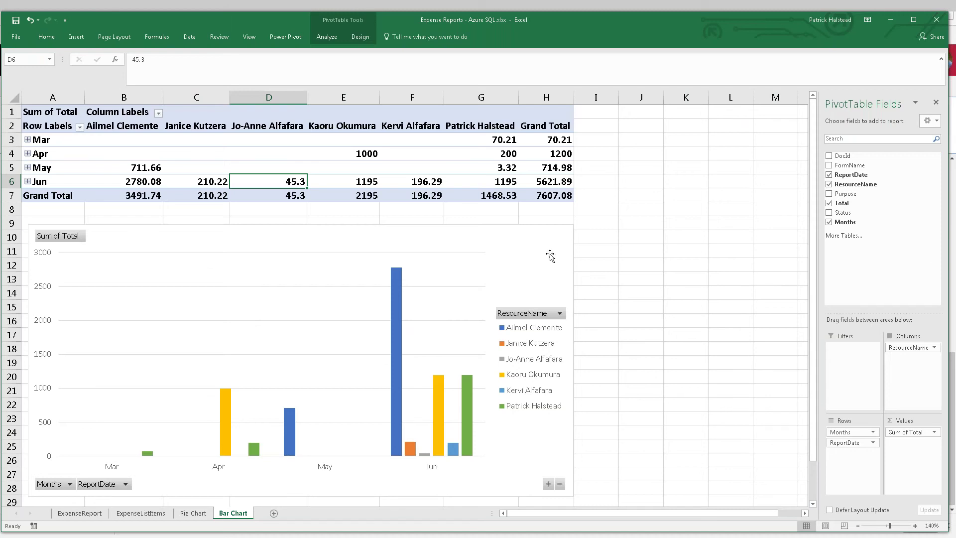
click(186, 36)
click(155, 62)
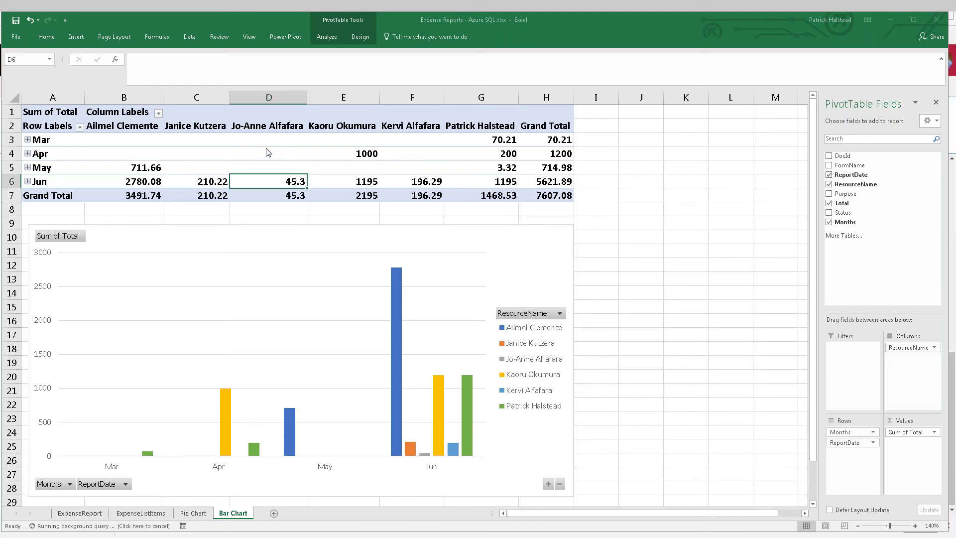
click(268, 153)
right_click(268, 149)
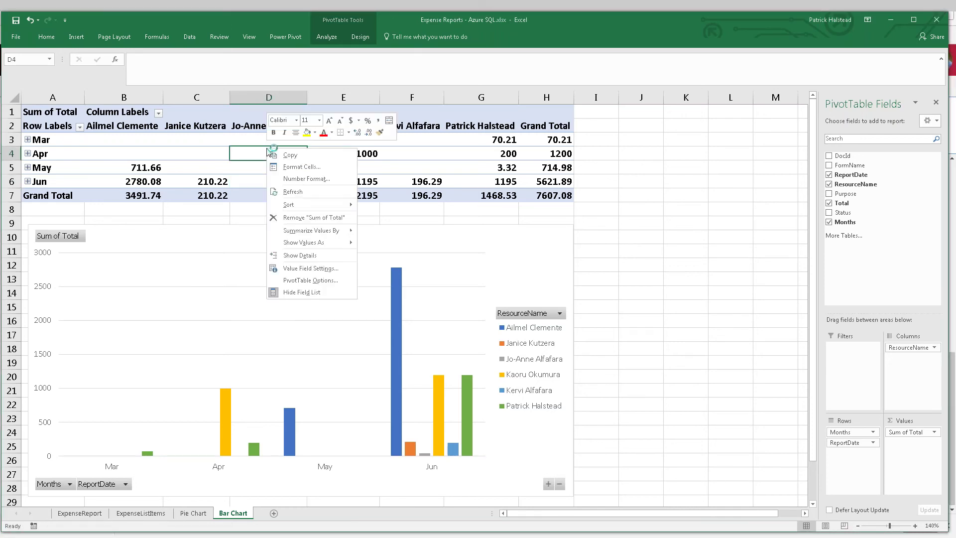
click(293, 192)
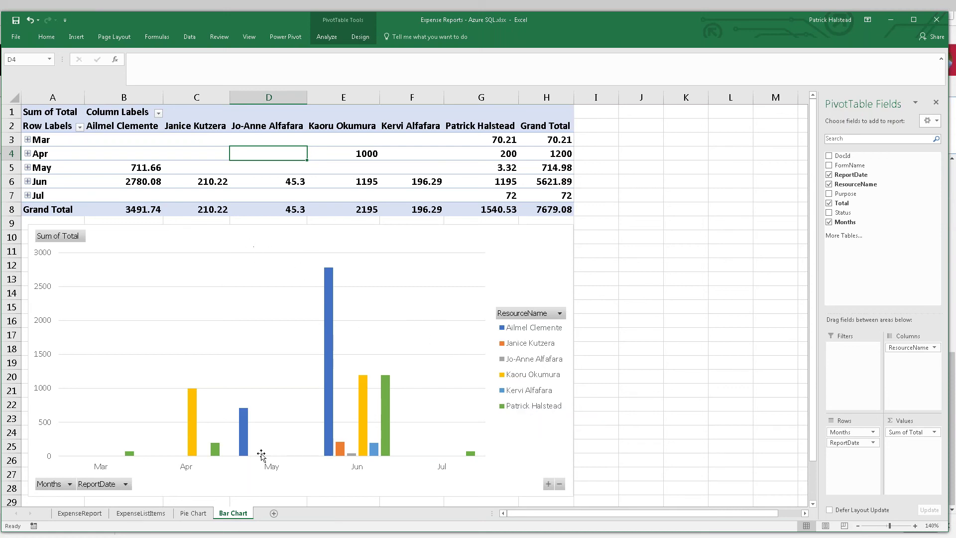
Refresh the expense category PivotTable on the Pie Chart sheet
click(193, 513)
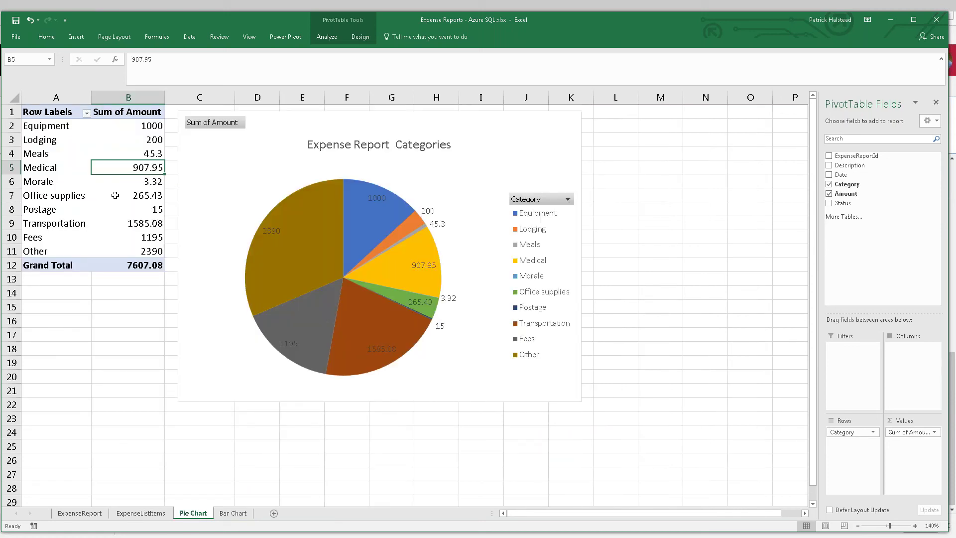
right_click(118, 192)
click(149, 237)
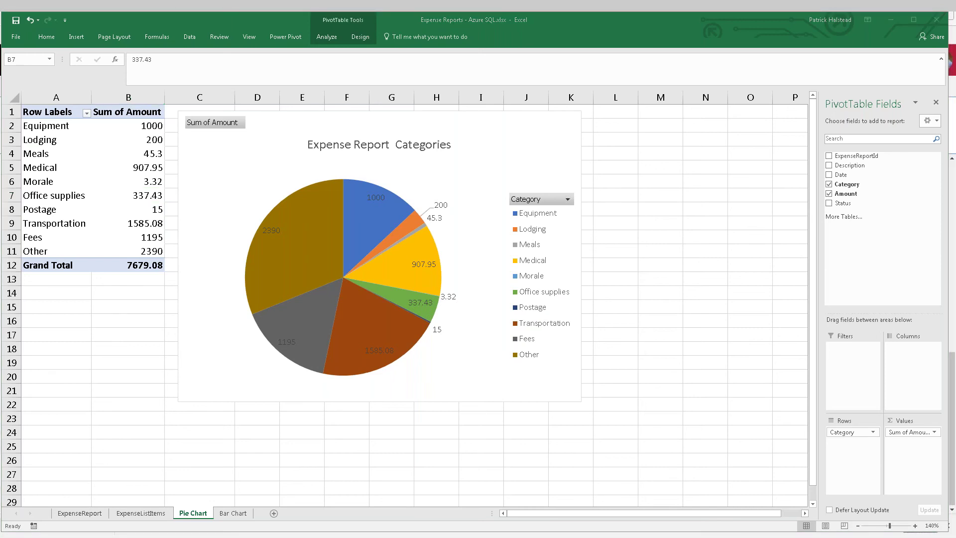
Switch to SQL Server Management Studio in the remote desktop session and close Solution Explorer to reveal the full query results
key(alt+Tab)
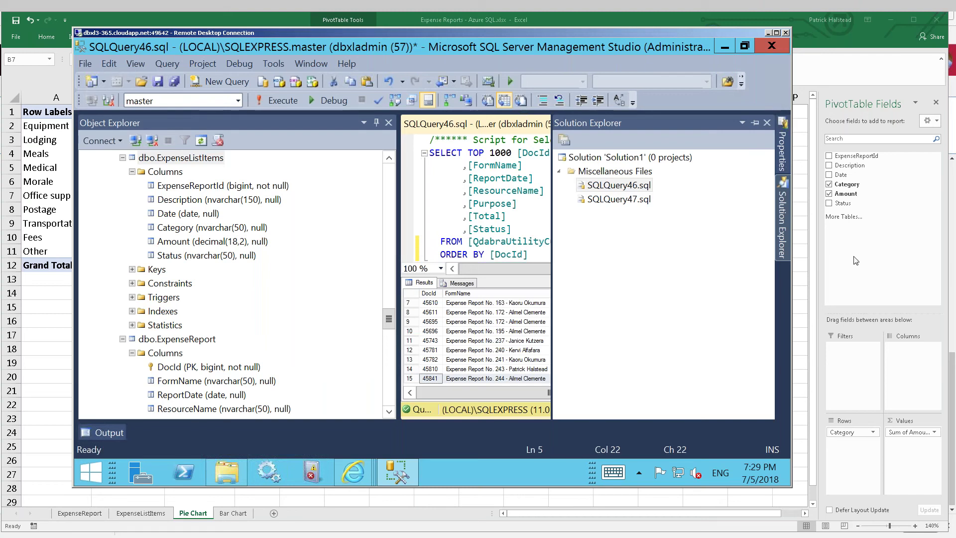
click(766, 123)
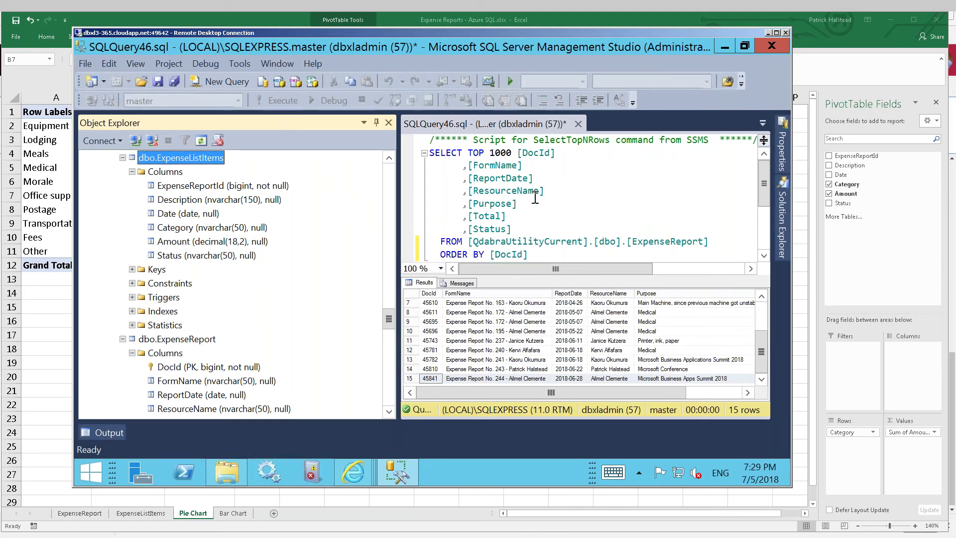
click(645, 360)
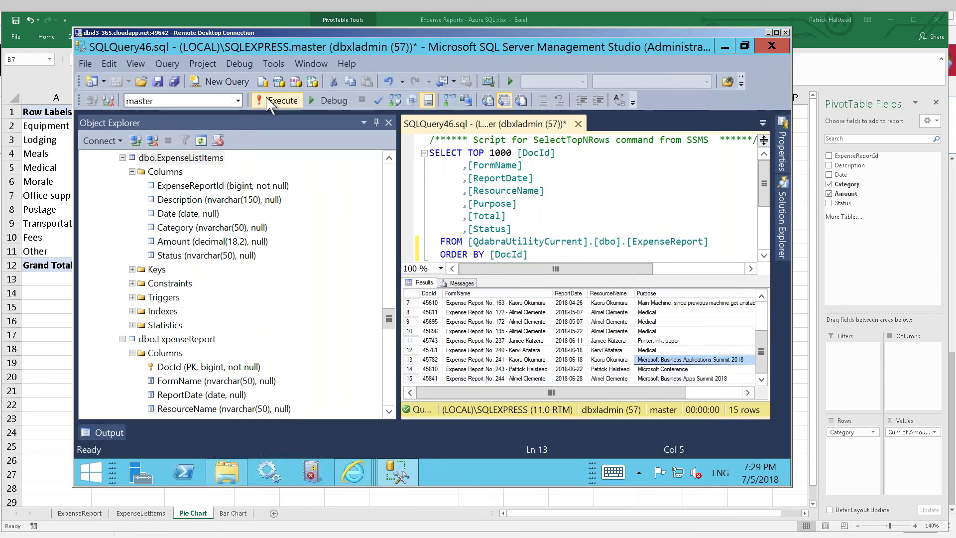
Re-run the ExpenseReport table query and select the new Coffee report's row in the results
click(278, 101)
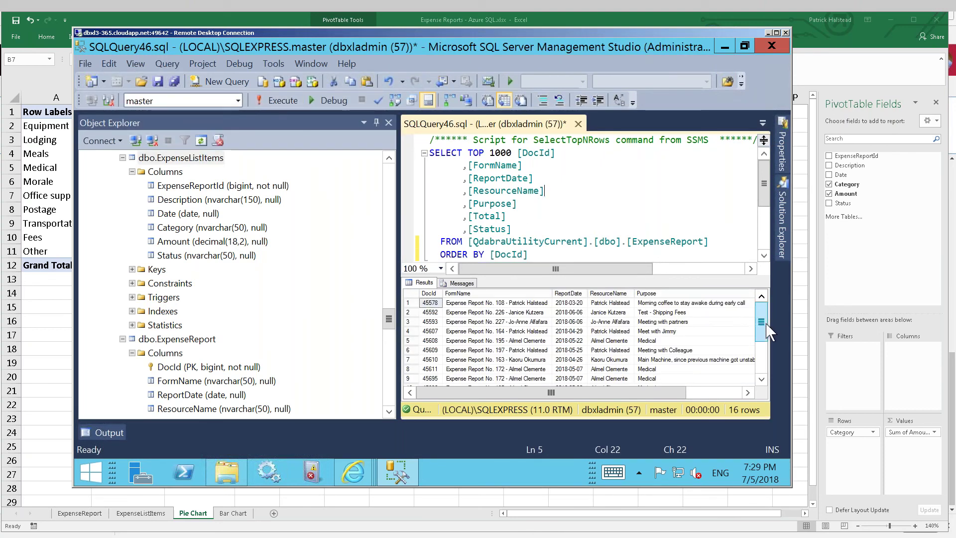
drag(766, 324, 764, 355)
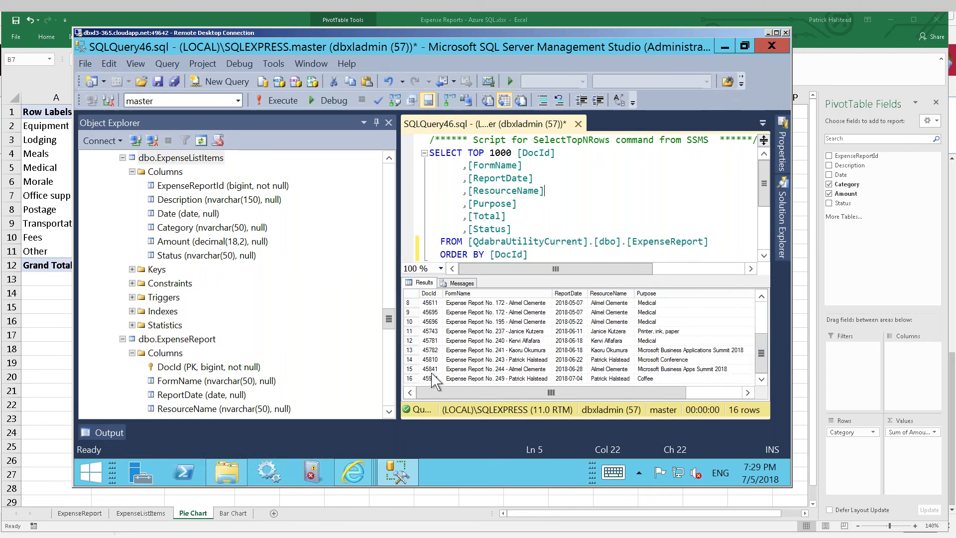
click(410, 378)
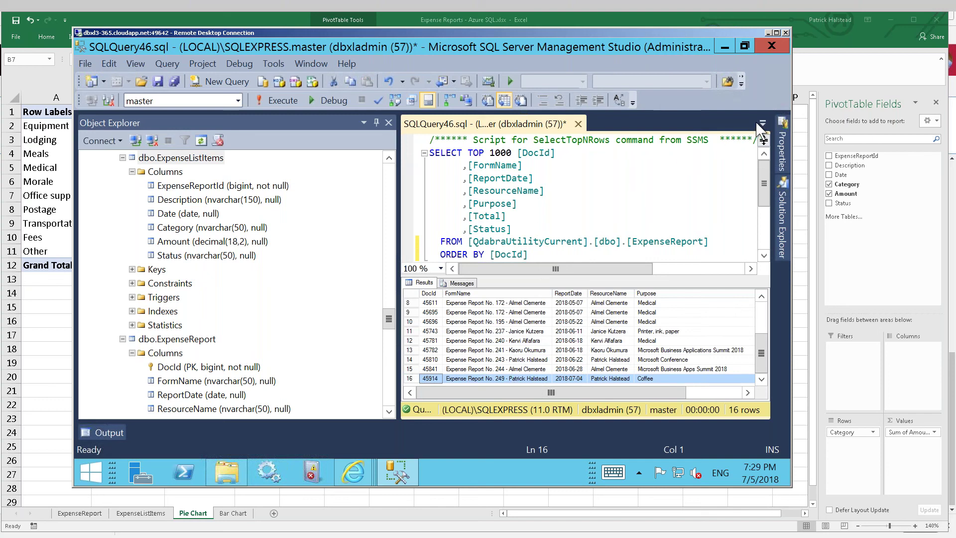
Open SQLQuery47.sql, re-run its ExpenseListItems query, and select the "Coffee for team" row in the results
click(762, 123)
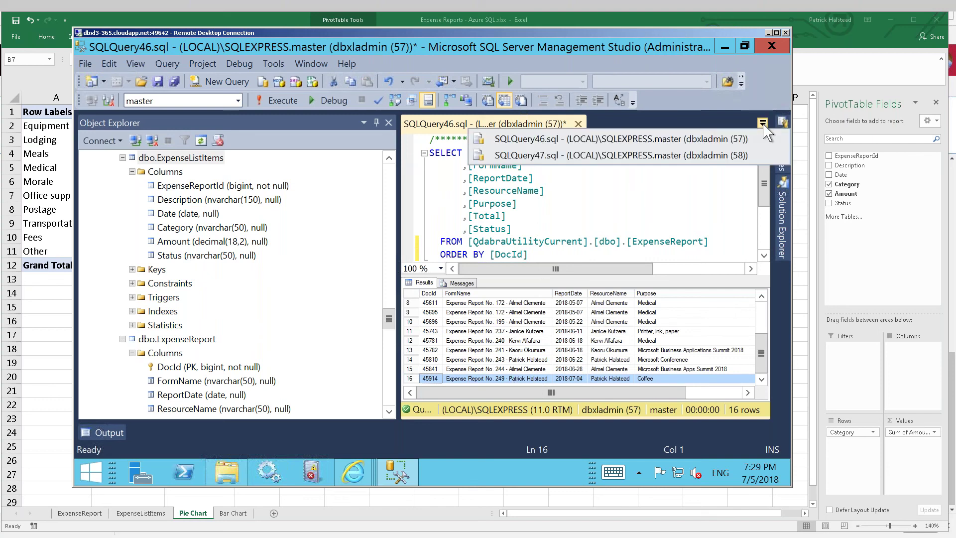
click(741, 156)
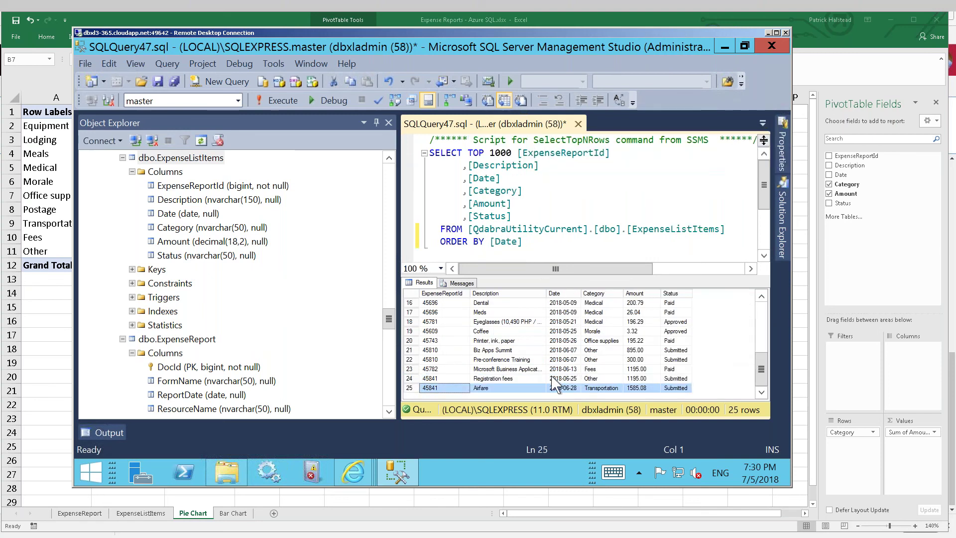
click(276, 100)
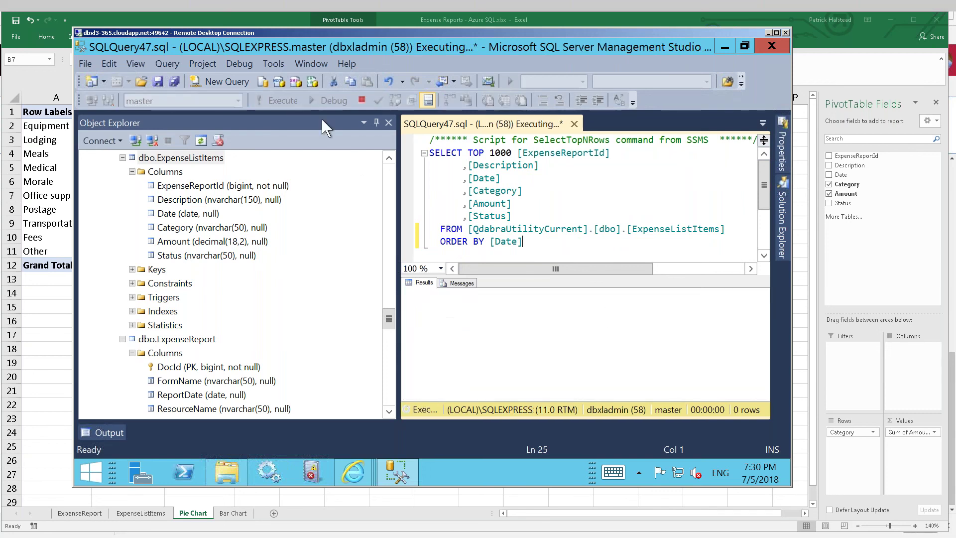
click(761, 380)
click(761, 381)
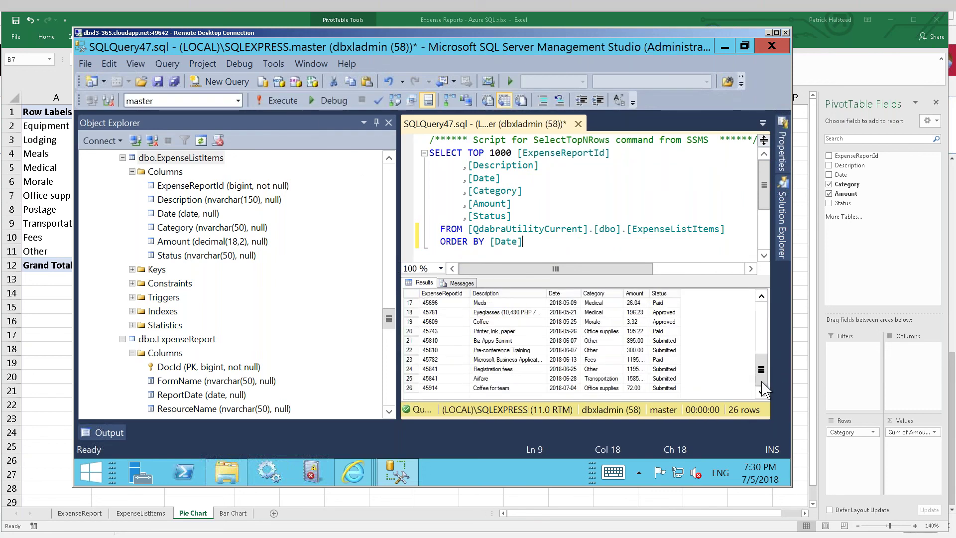
click(458, 390)
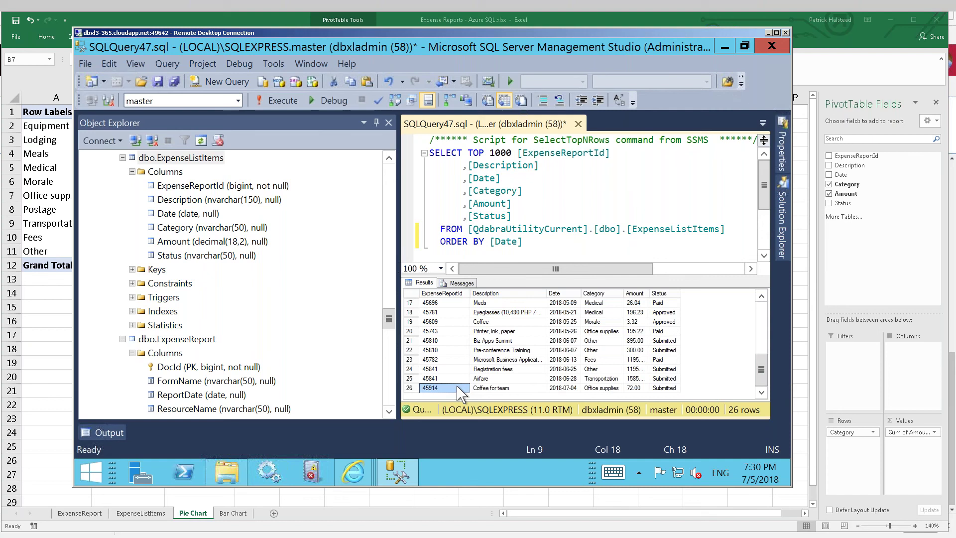
click(409, 388)
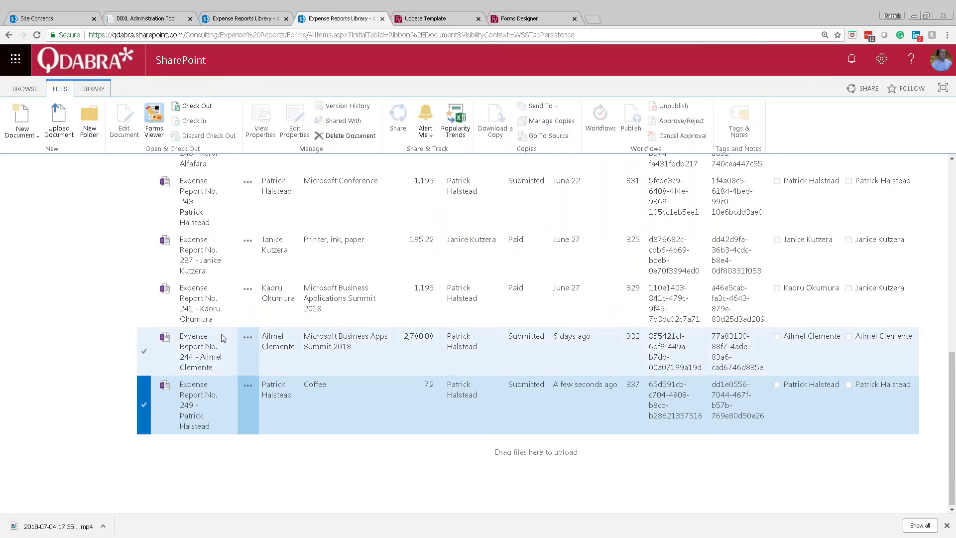
Switch to the PowerPoint slide show with the Demo Highlights slide
key(alt+Tab)
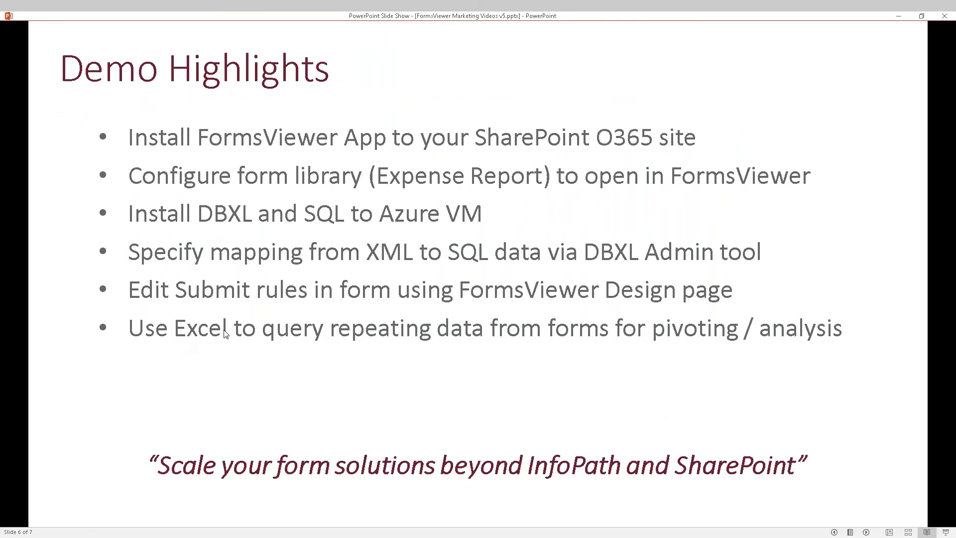